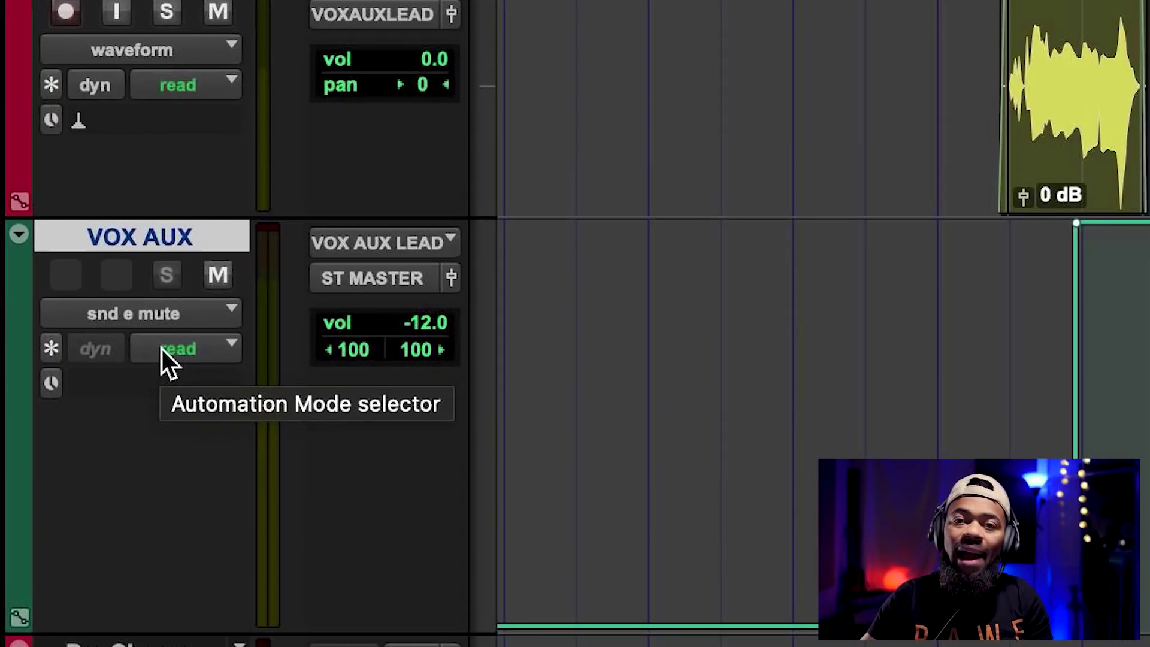
- Set the VOX AUX track's automation mode to touch and clear all of its send E mute automation
click(53, 481)
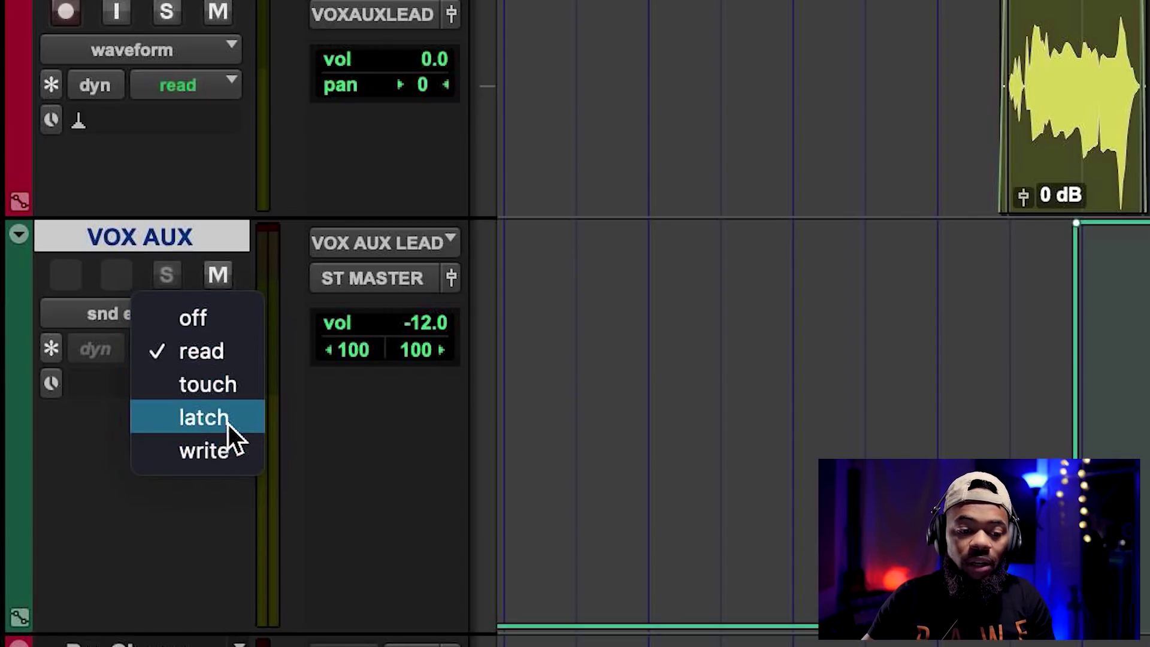
click(100, 458)
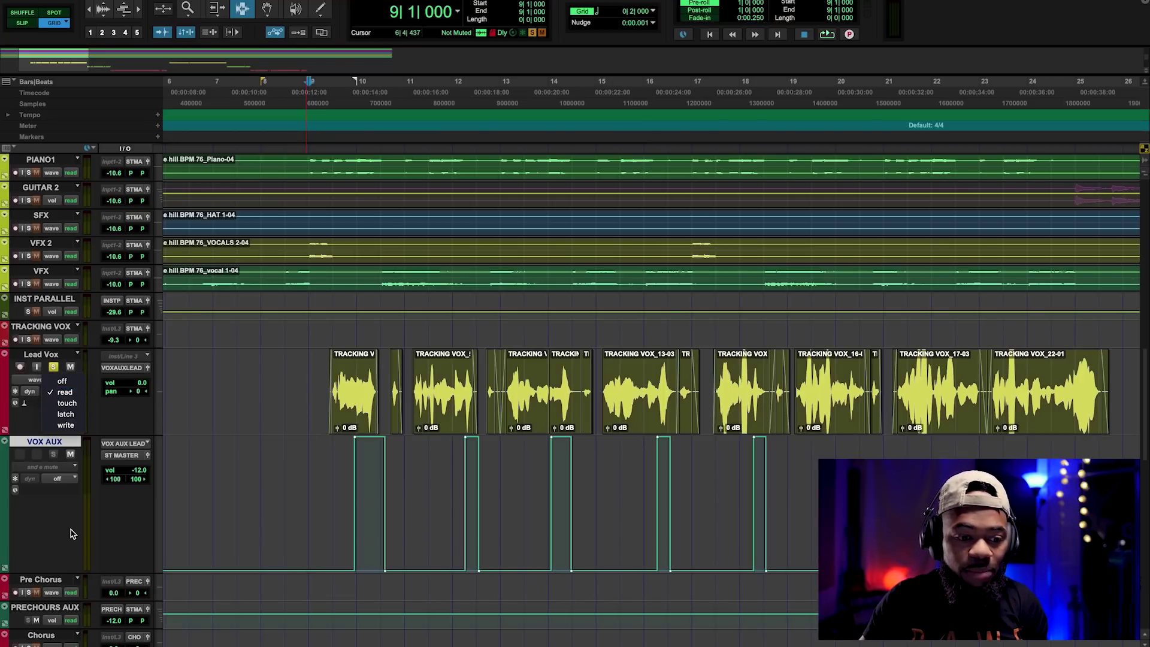
click(68, 479)
click(65, 496)
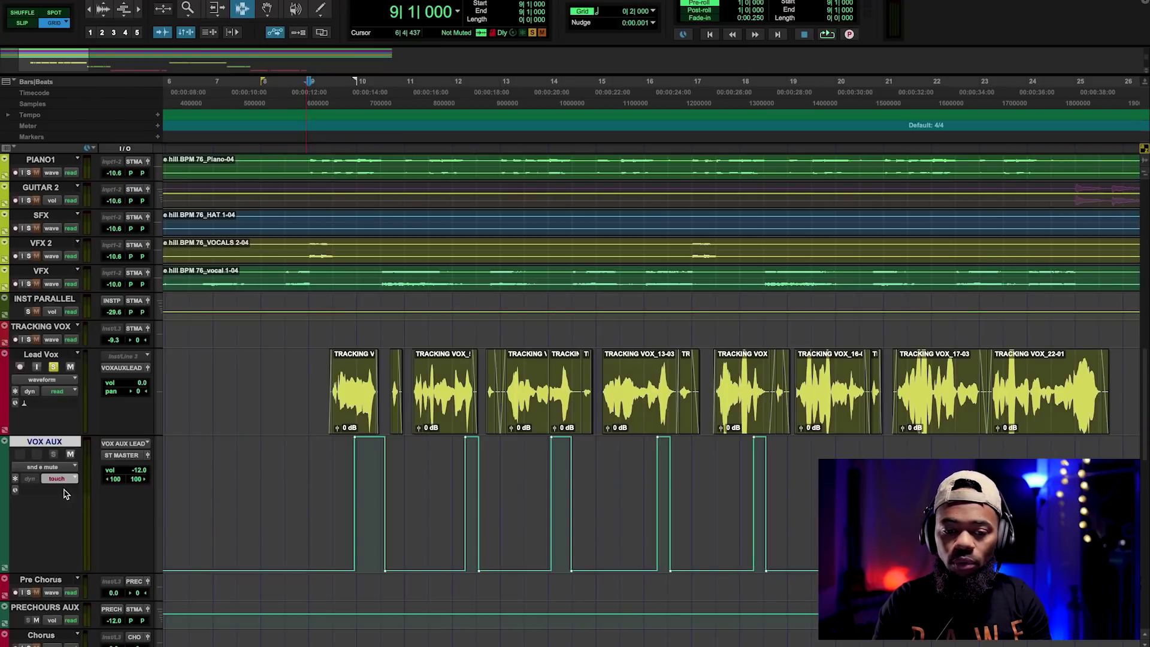
triple_click(499, 529)
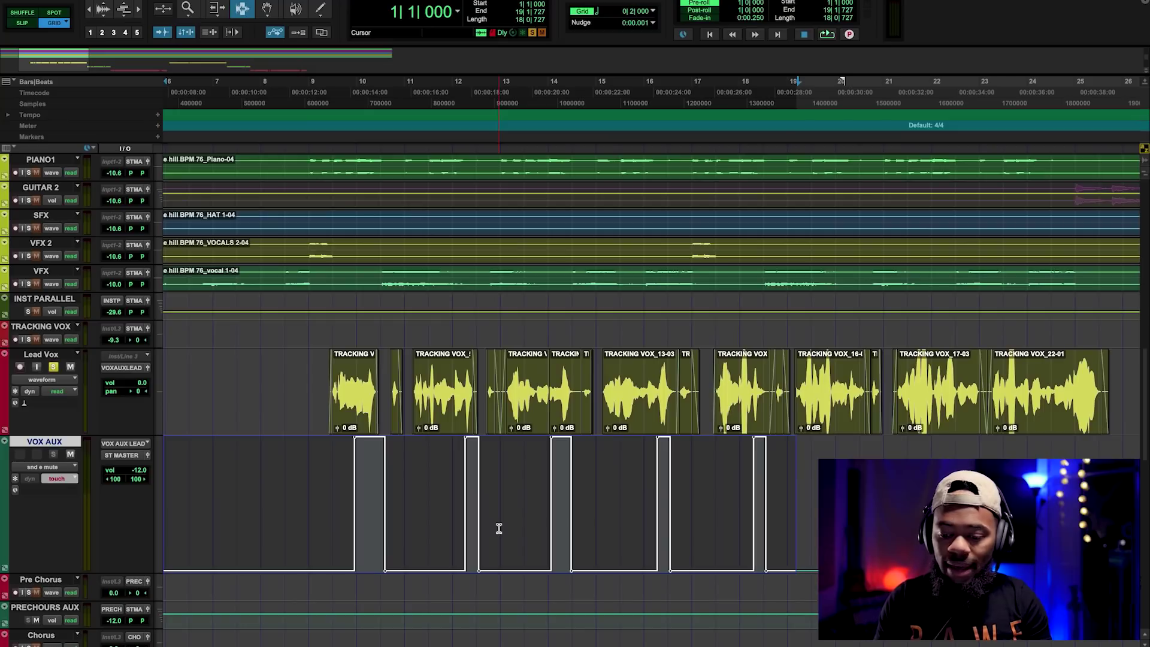
key(Delete)
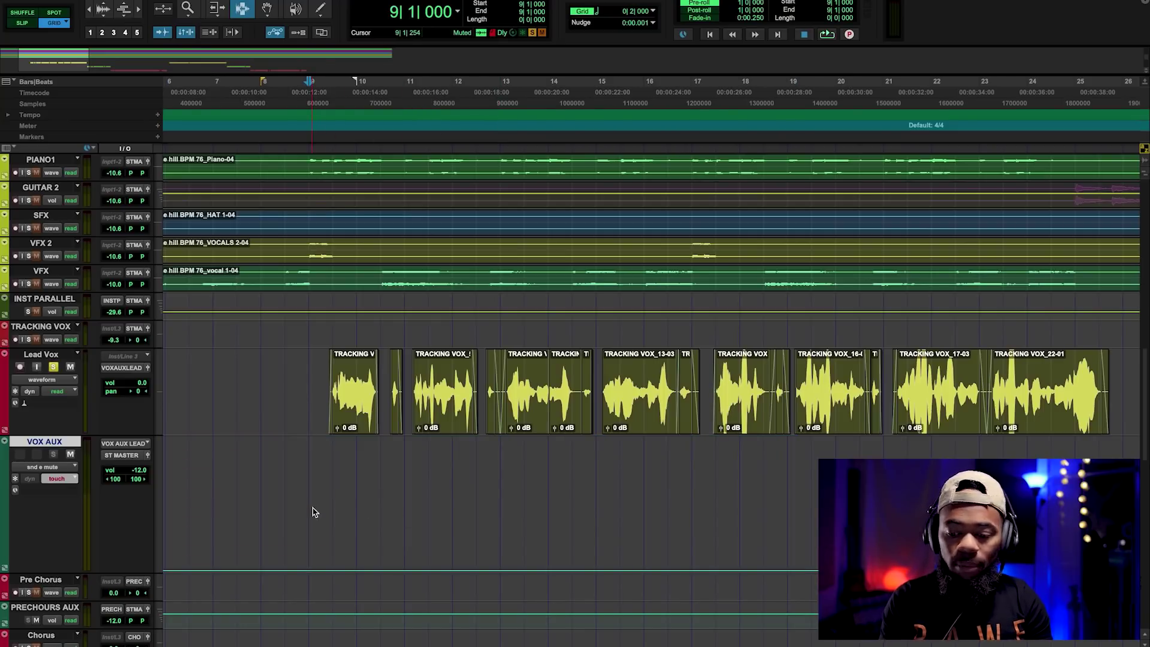
- Open the fader window for VOX AUX's 1/4 DELAY send and ride the fader up during playback to write touch automation
key(super+equal)
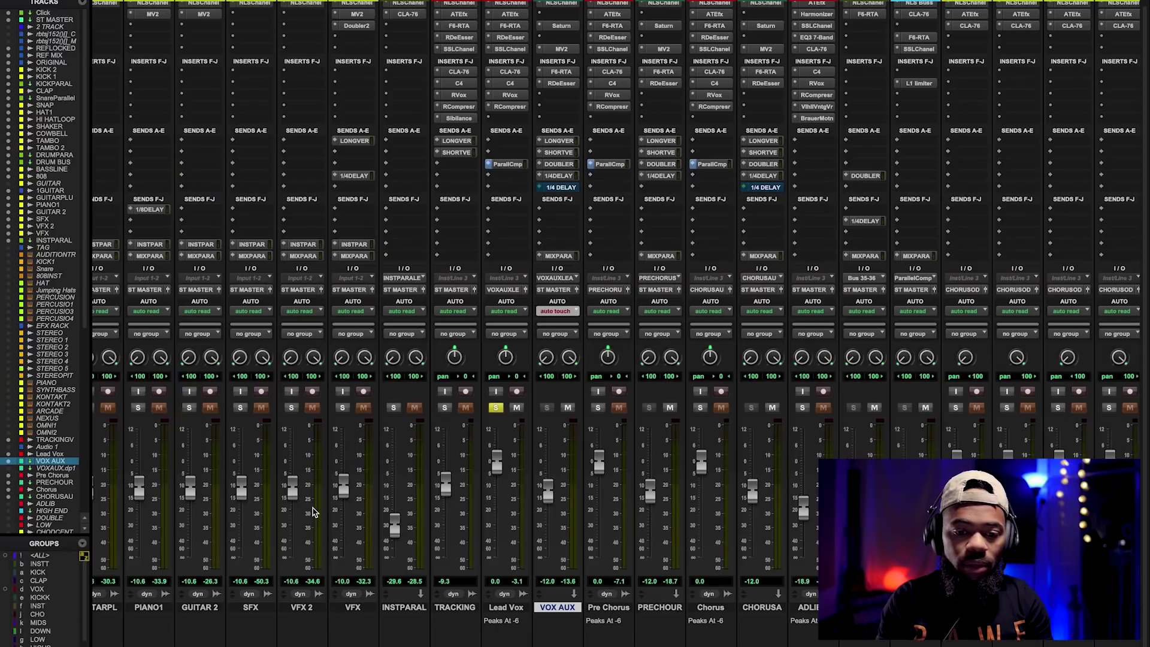
click(560, 187)
drag(242, 176, 250, 146)
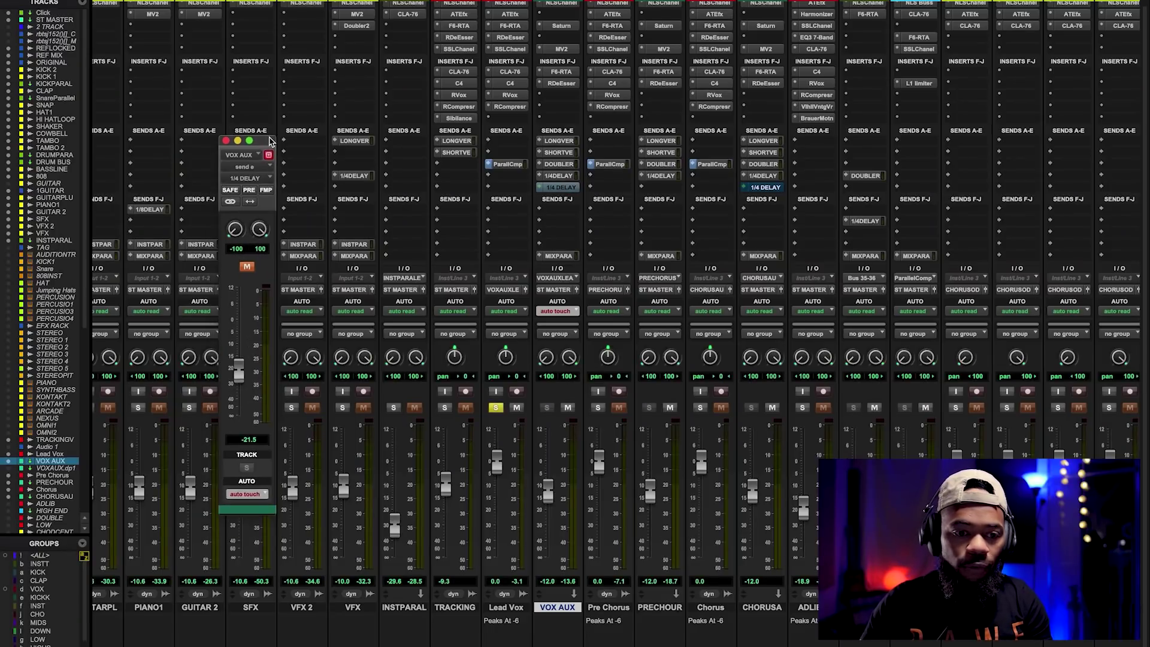
key(super+equal)
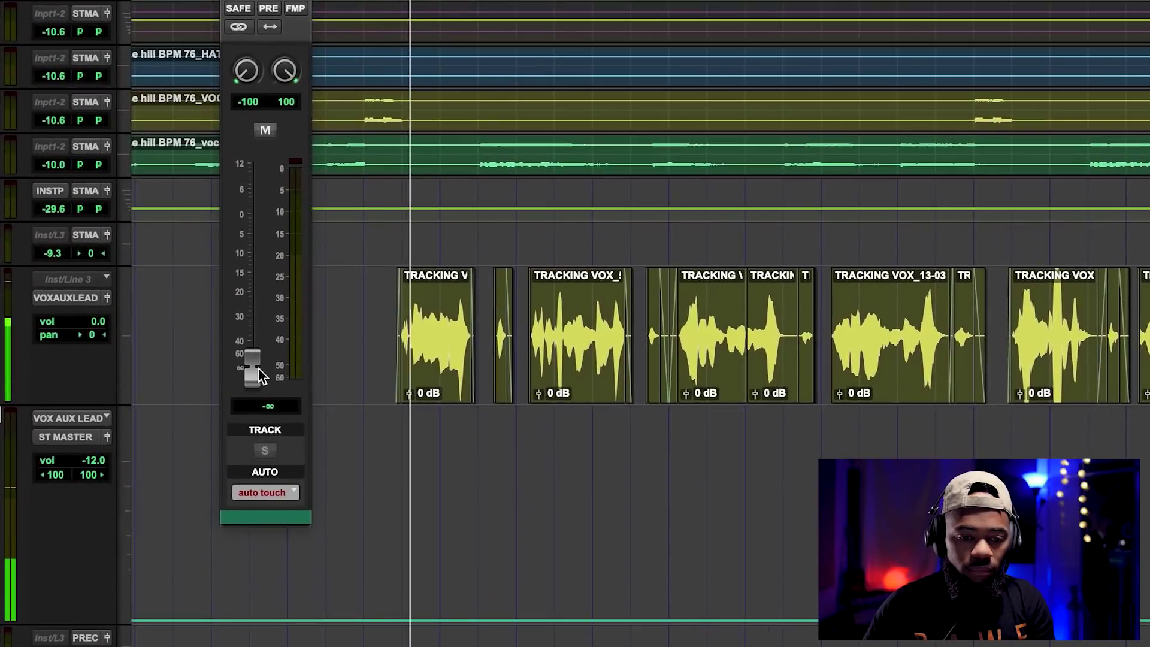
drag(261, 376, 256, 270)
key(space)
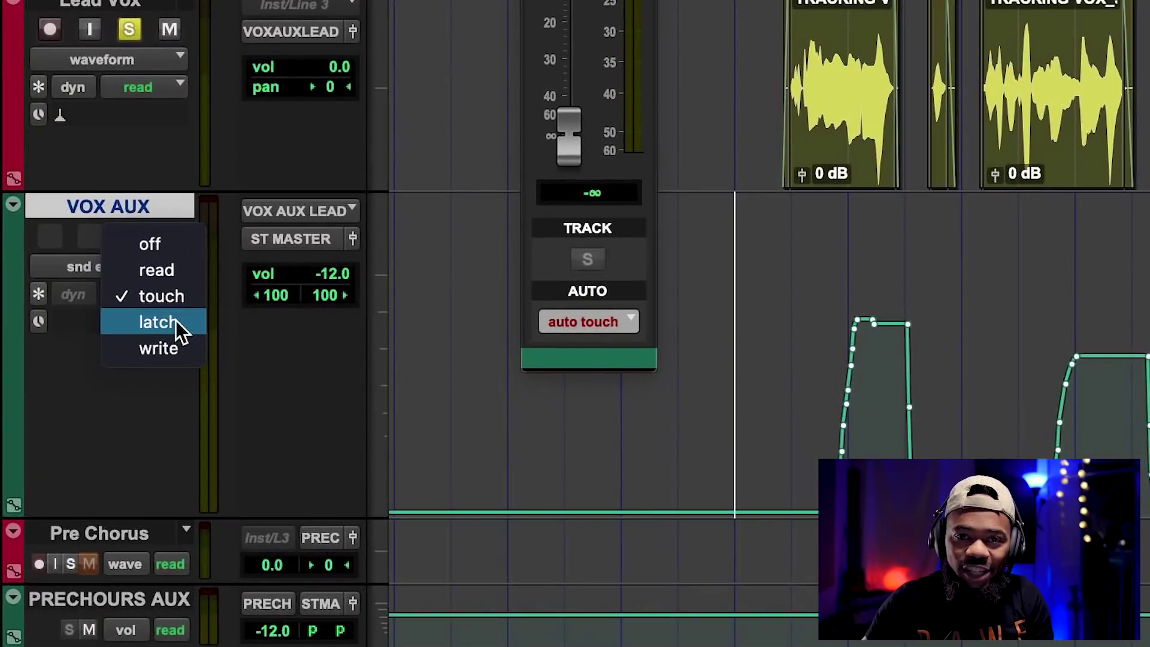
- Set the VOX AUX track's automation mode to latch and delete its existing send E level automation
click(174, 320)
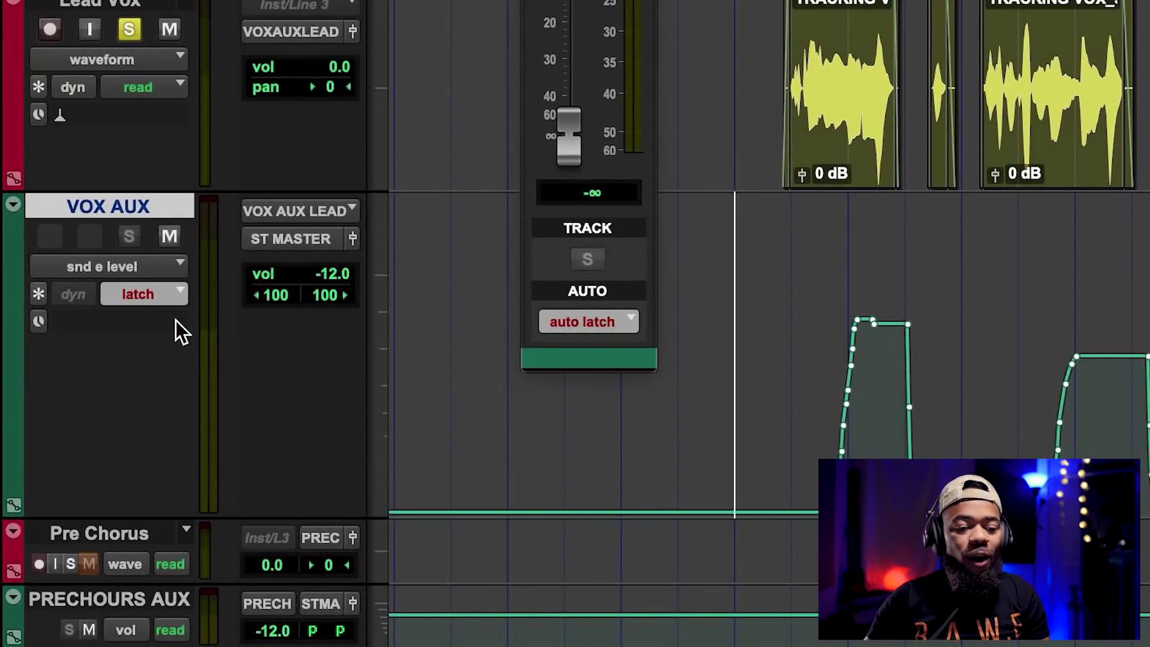
click(172, 296)
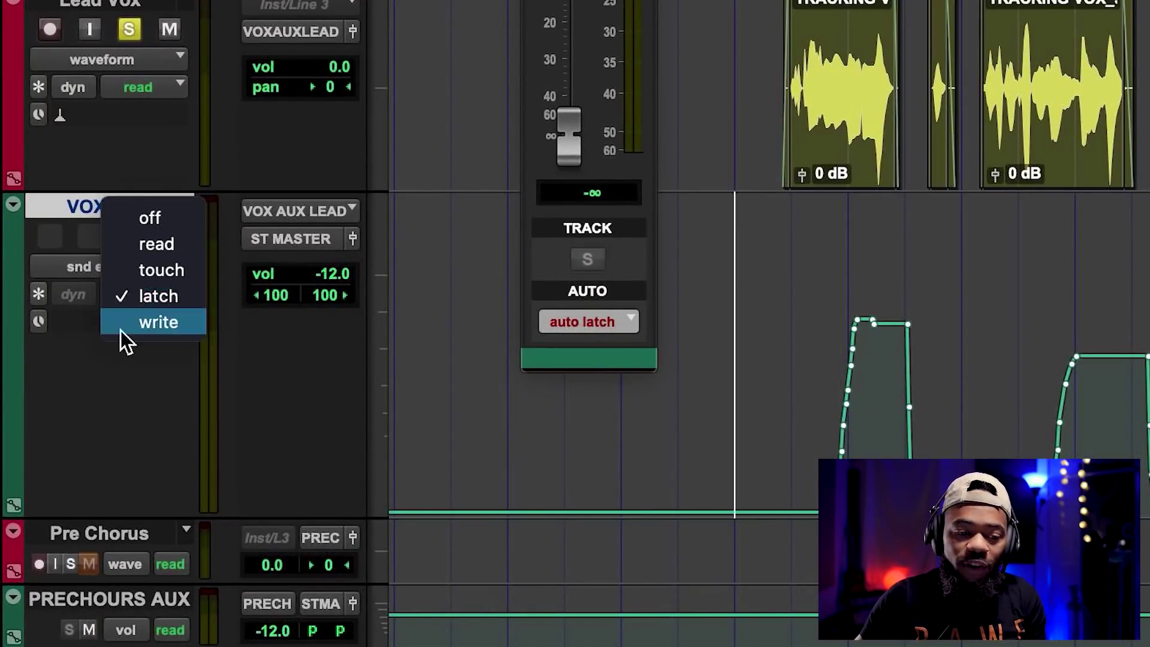
click(95, 411)
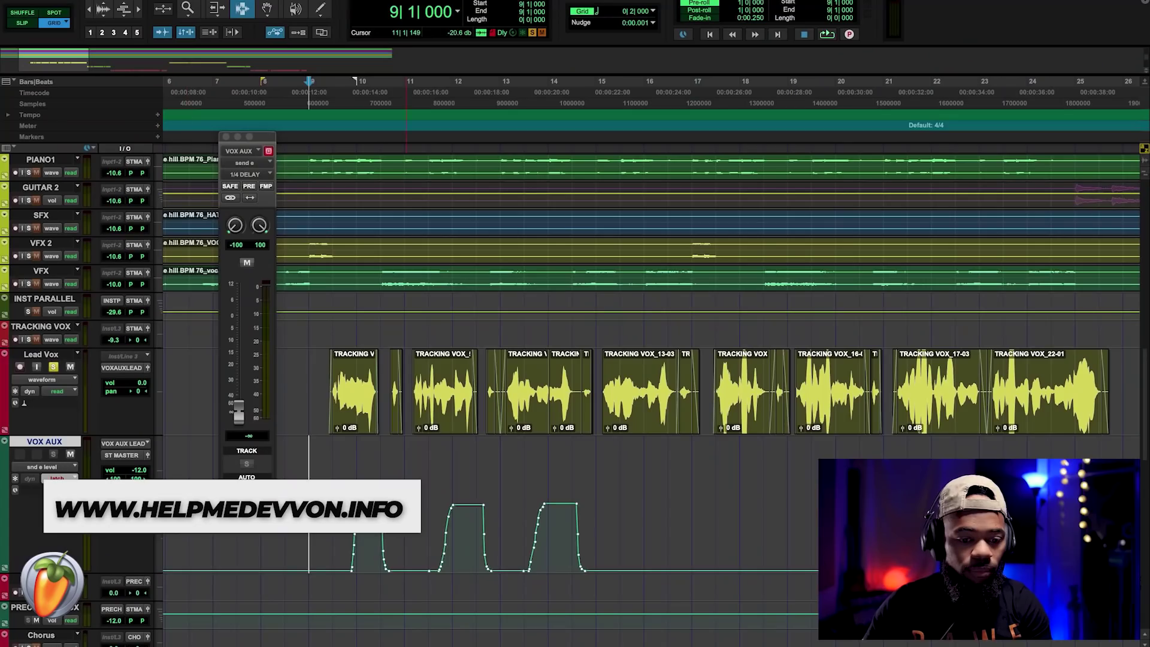
drag(614, 539, 165, 539)
key(Delete)
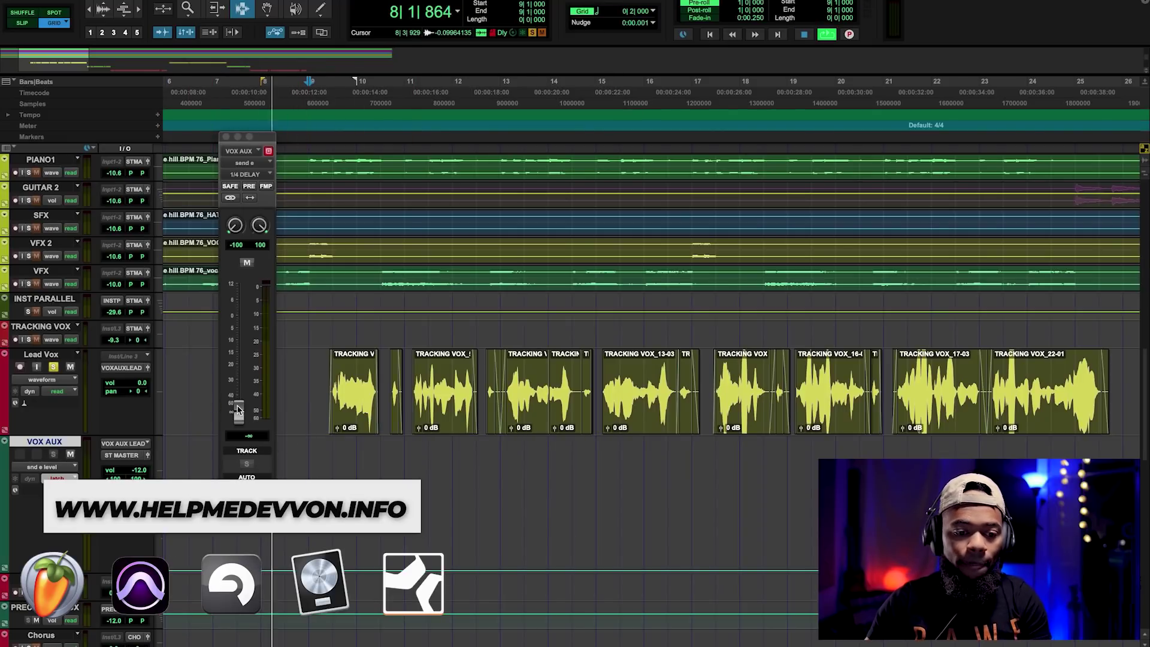
- Write latch automation for VOX AUX's send E level during playback, raising the fader to about -14.2 dB, and again to about -16.3 dB
drag(239, 409, 240, 344)
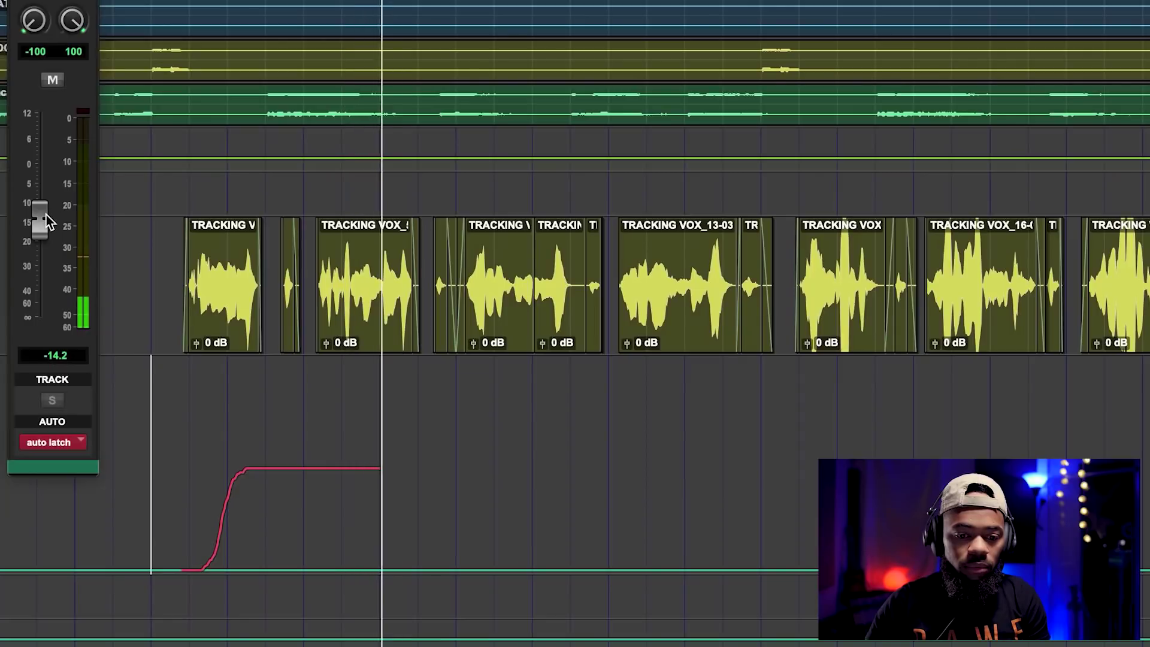
mouse_move(46, 213)
mouse_down()
mouse_move(42, 314)
mouse_move(49, 226)
mouse_up()
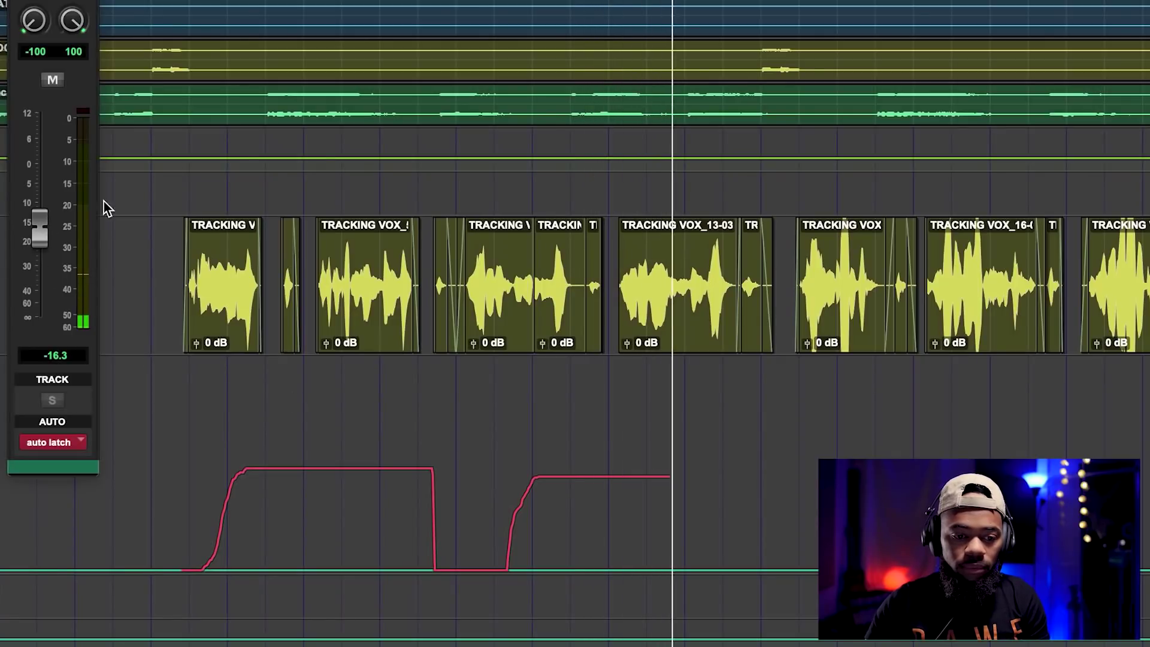
key(space)
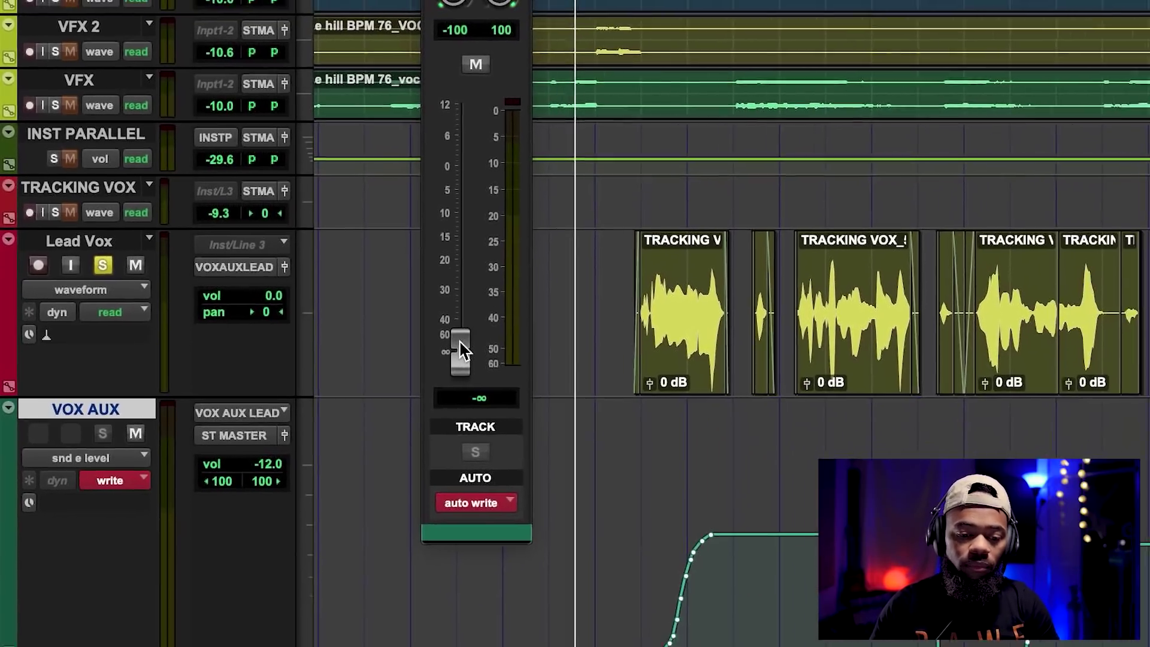
- Play from bar 9 in write mode with the send E fader at -∞ to overwrite the existing level automation
key(space)
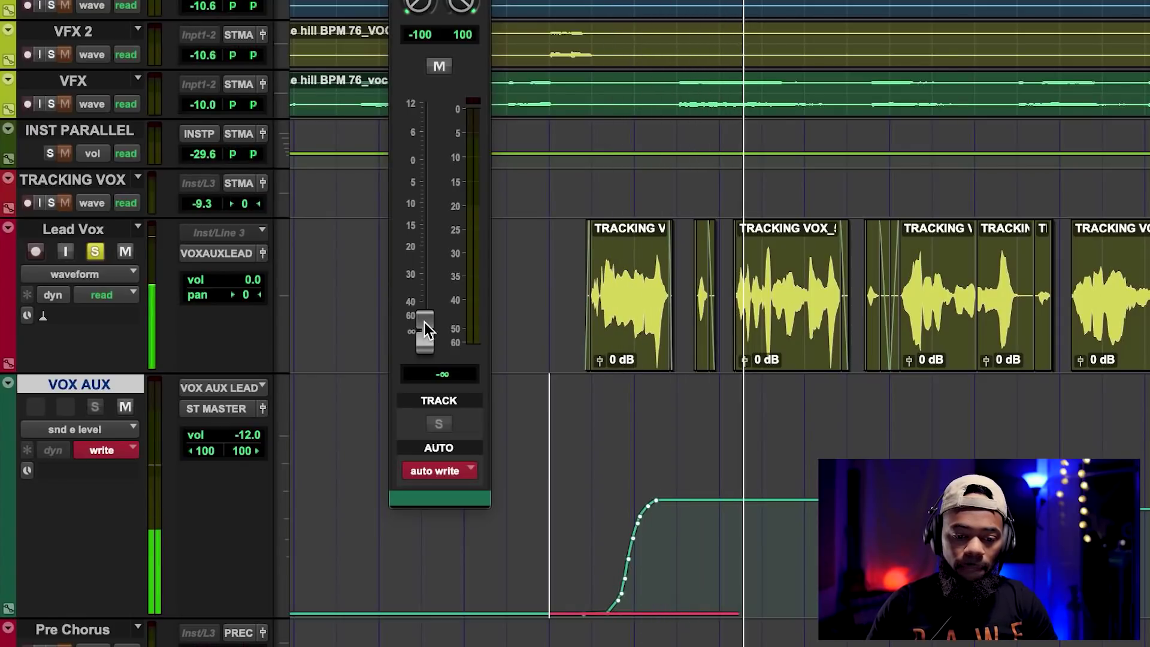
key(space)
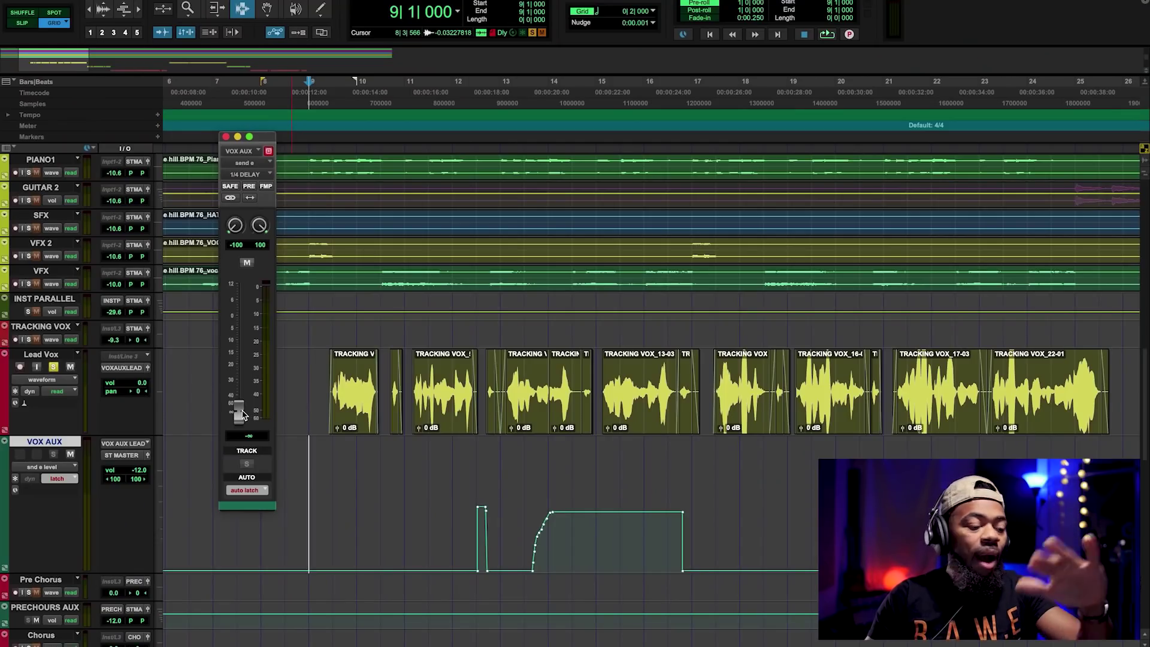
- Write send E level automation from bar 9 in latch mode, and overwrite it in write mode at about -22.2 dB
drag(242, 414, 242, 400)
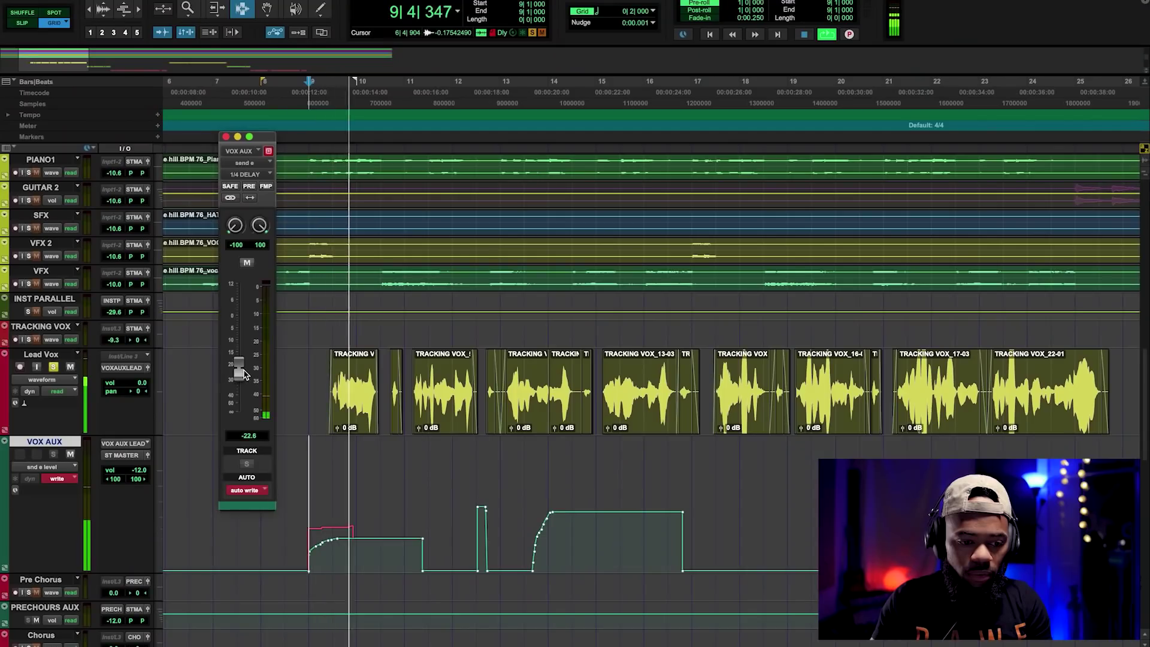
drag(244, 375, 244, 373)
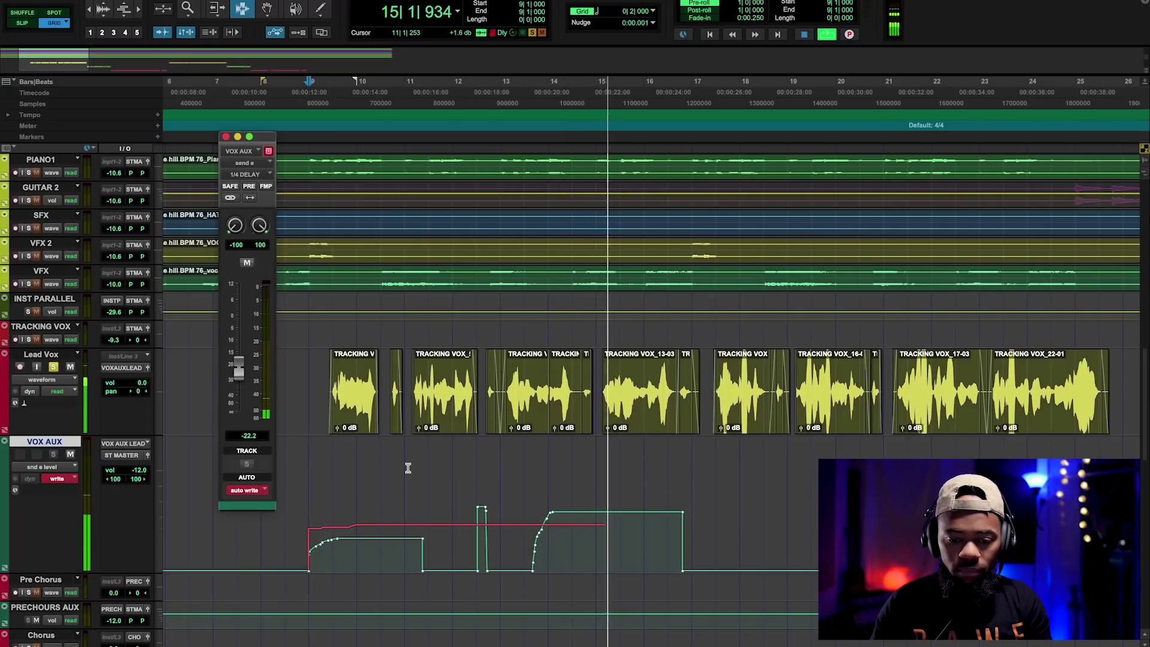
key(space)
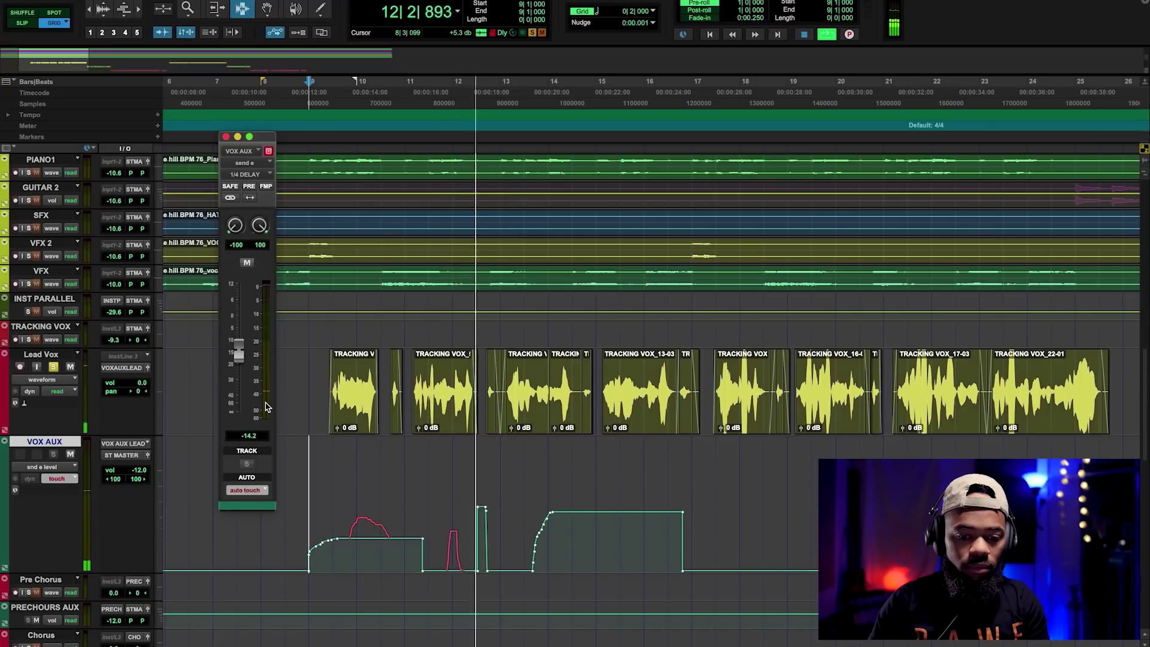
- End the touch automation pass and place the edit cursor at bar 9 on the VOX AUX track
key(space)
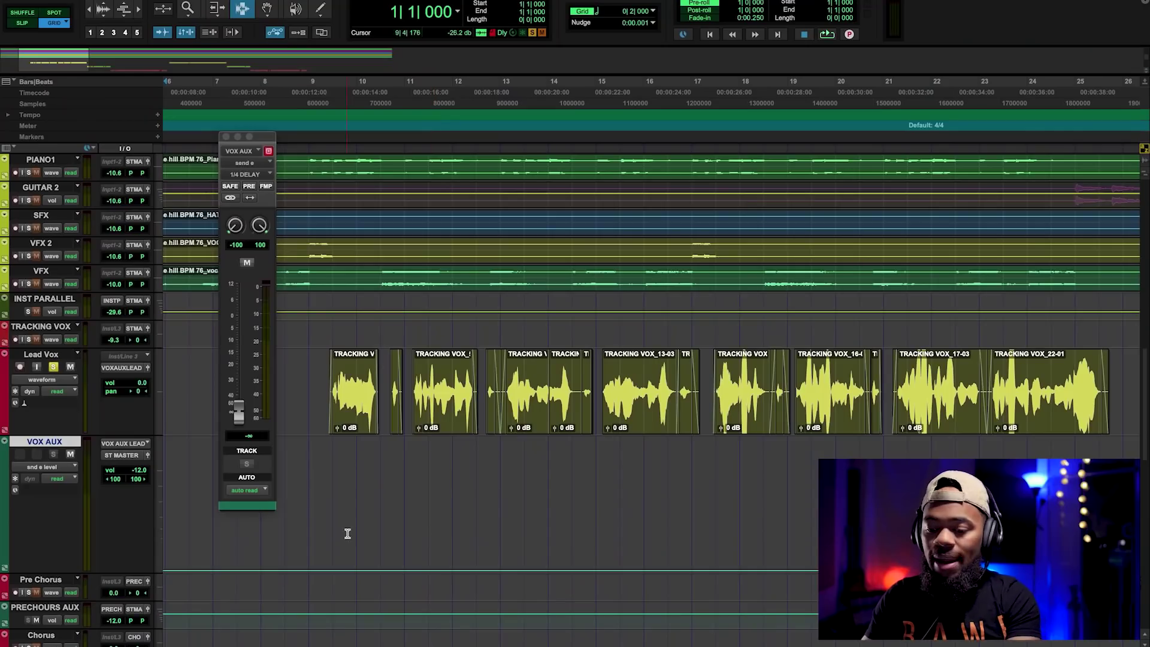
click(308, 507)
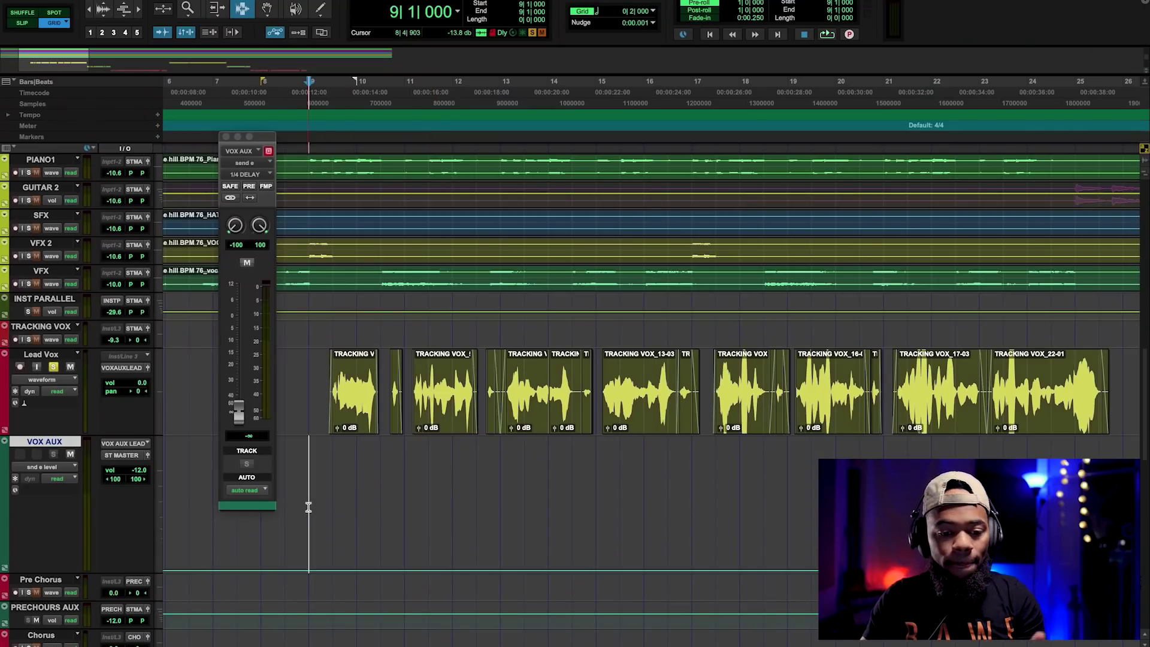
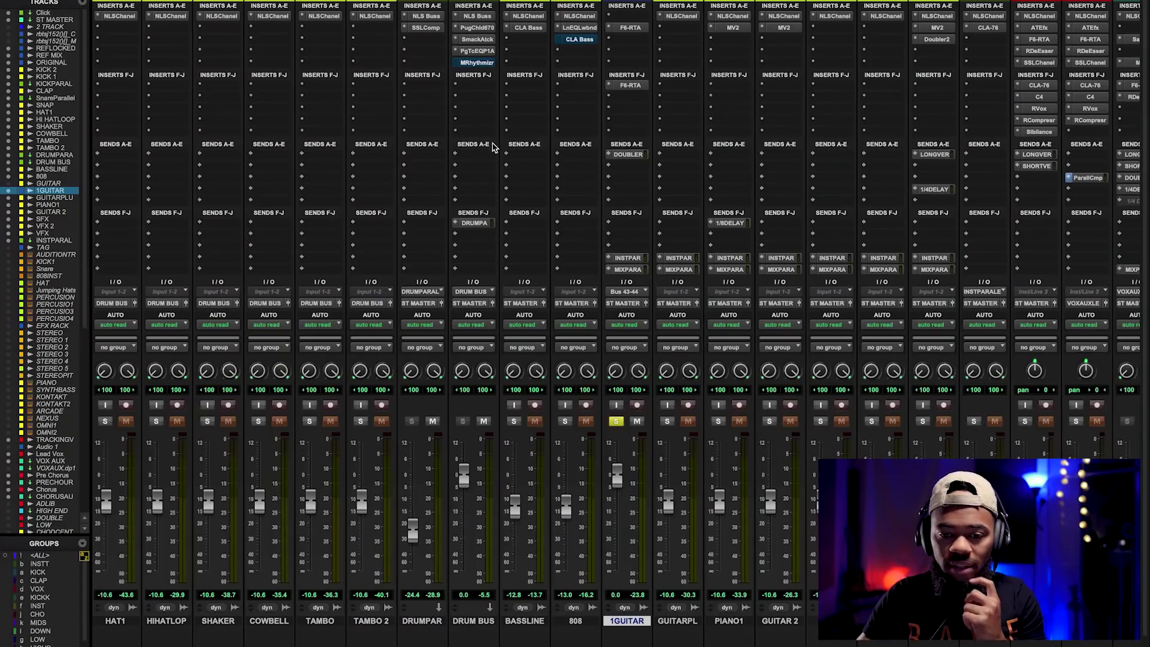
- Open the F6-RTA plug-in in insert F of the 1GUITAR track and set its high-pass filter frequency to 16 Hz
click(631, 88)
drag(395, 246, 303, 46)
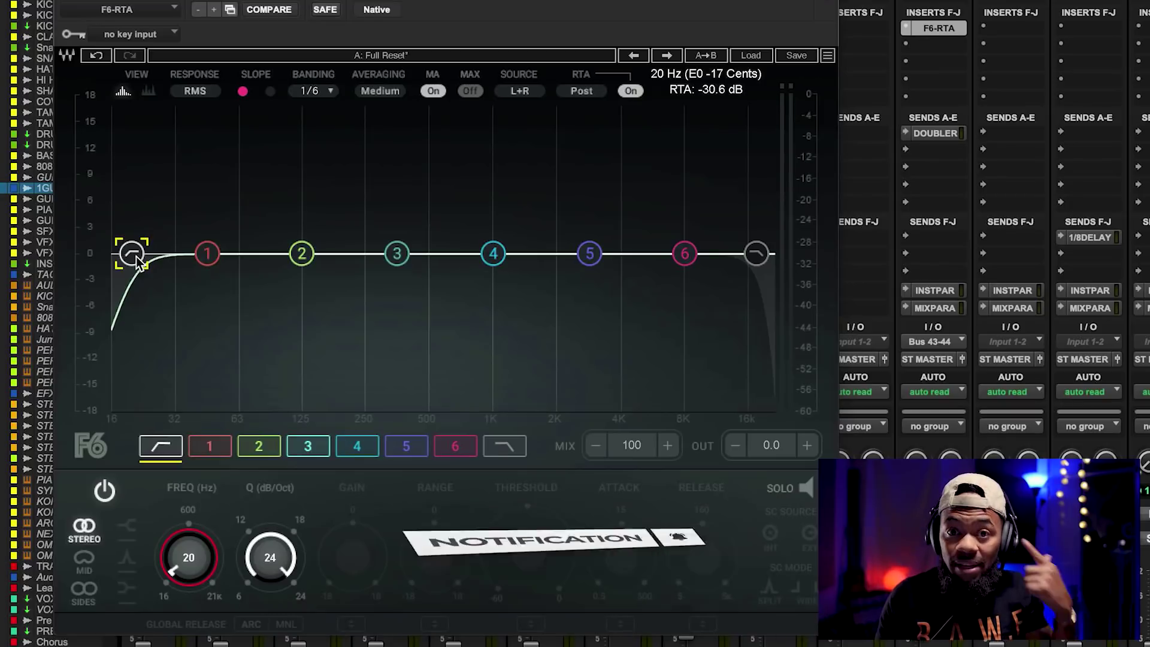
mouse_move(189, 563)
mouse_down()
mouse_move(189, 512)
mouse_move(188, 560)
mouse_up()
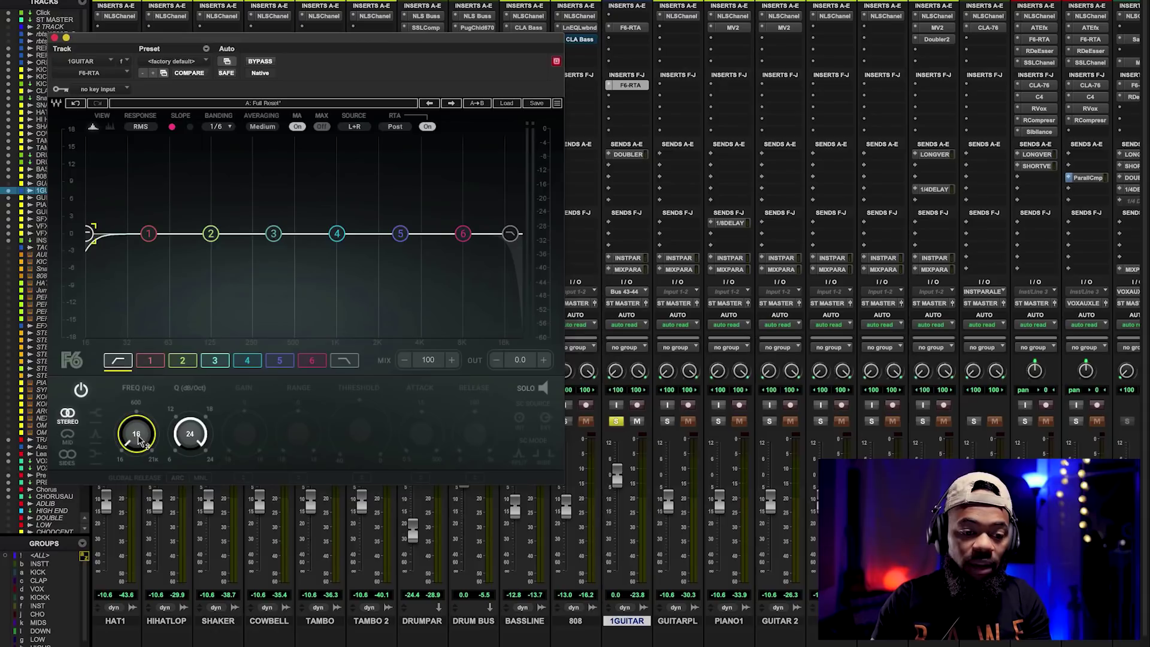
- Enable automation for the HPF Freq parameter of the F6-RTA plug-in
right_click(139, 442)
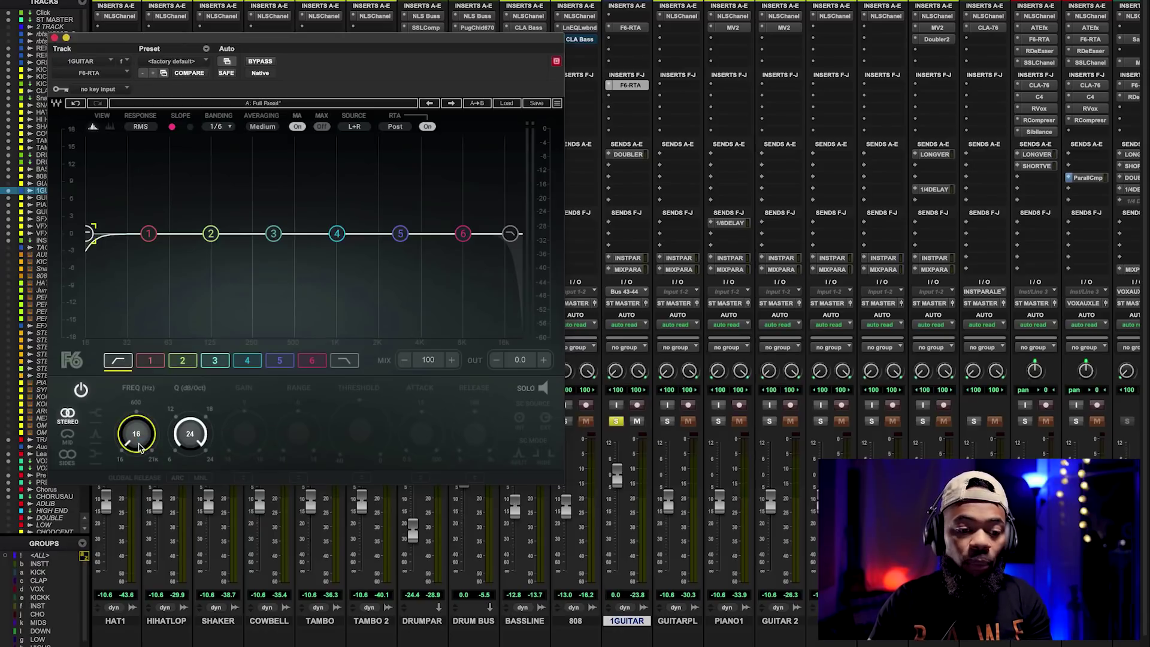
right_click(139, 447)
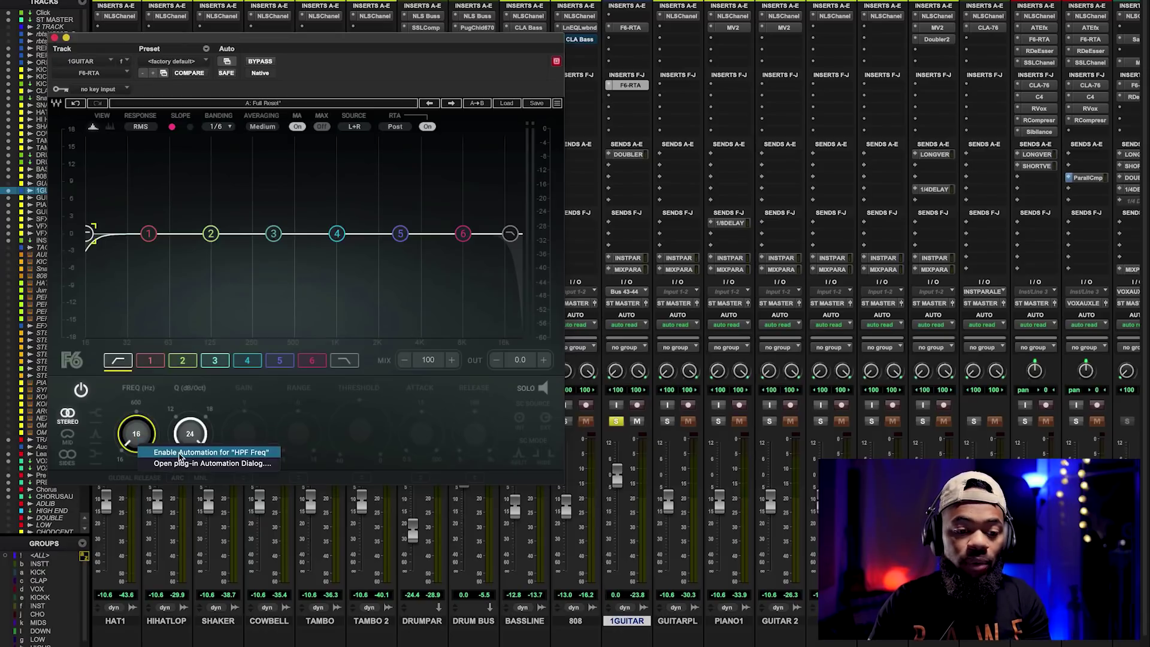
click(219, 453)
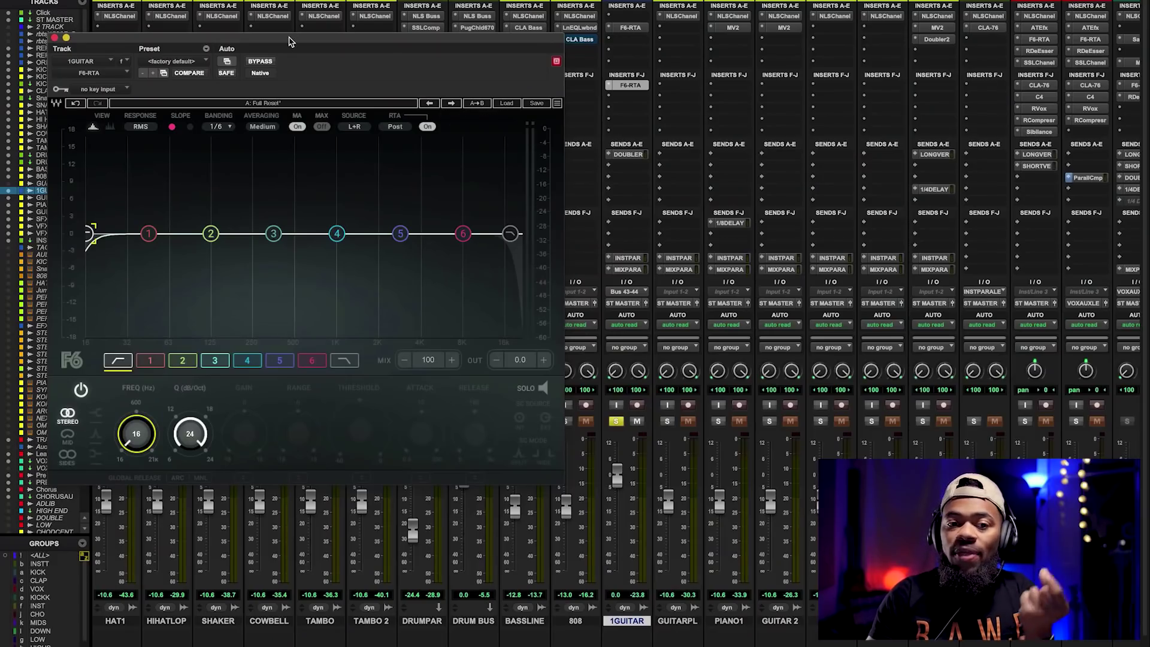
- Move the F6-RTA window out of the way and set the 1GUITAR track's automation mode to touch
drag(288, 41, 282, 32)
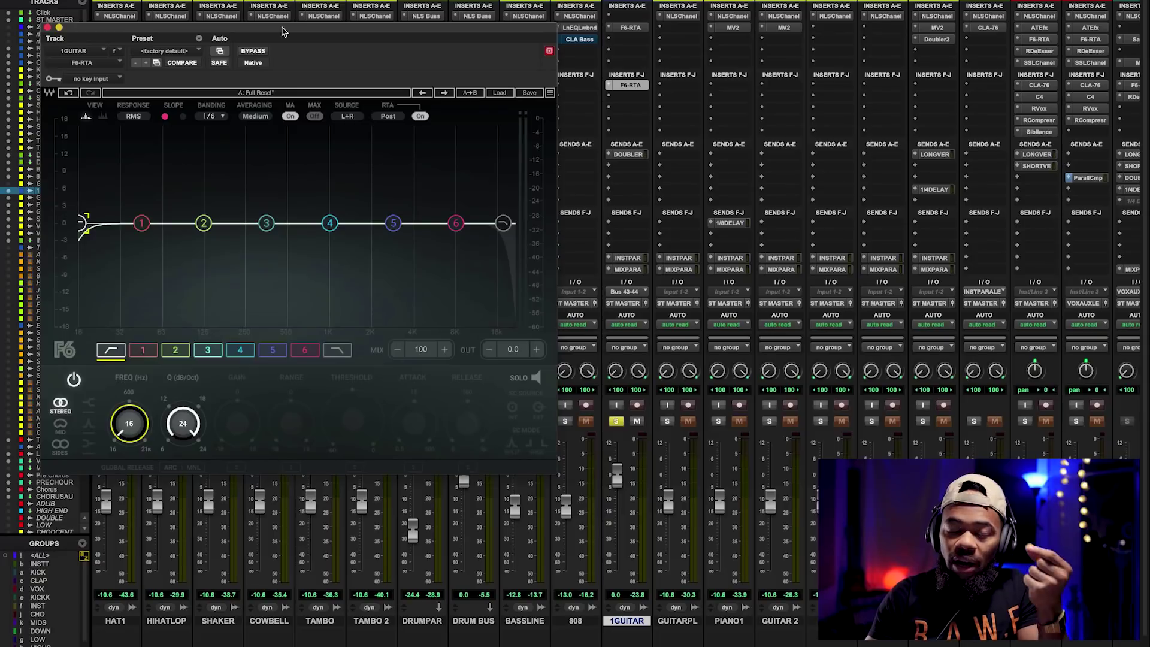
drag(281, 32, 266, 0)
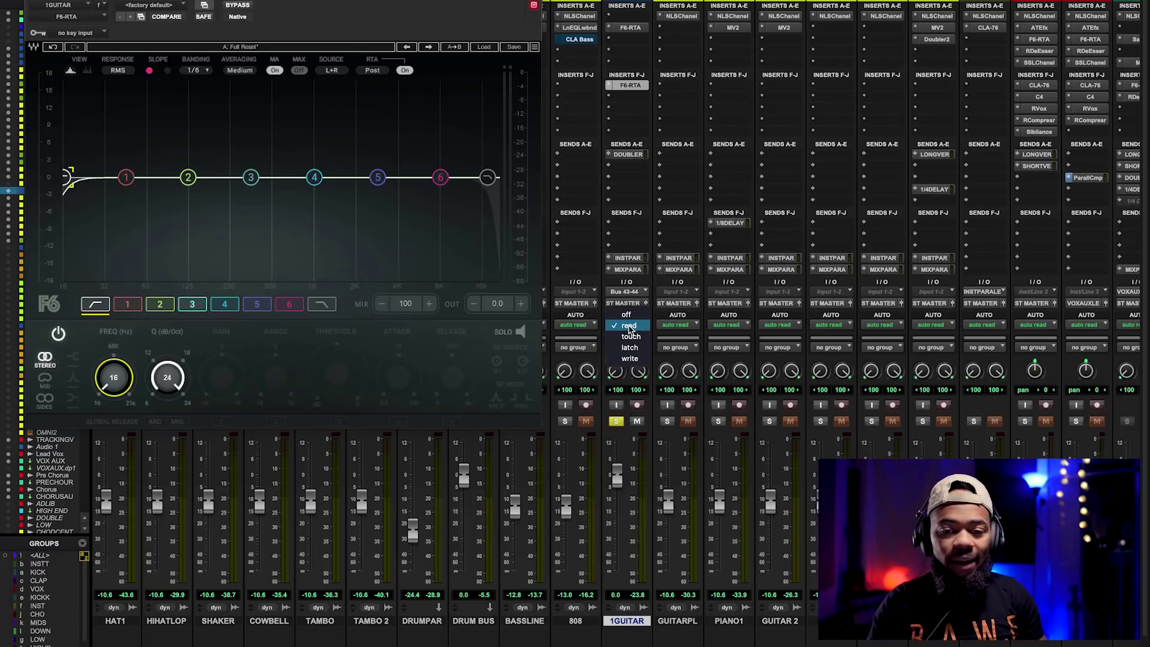
click(629, 338)
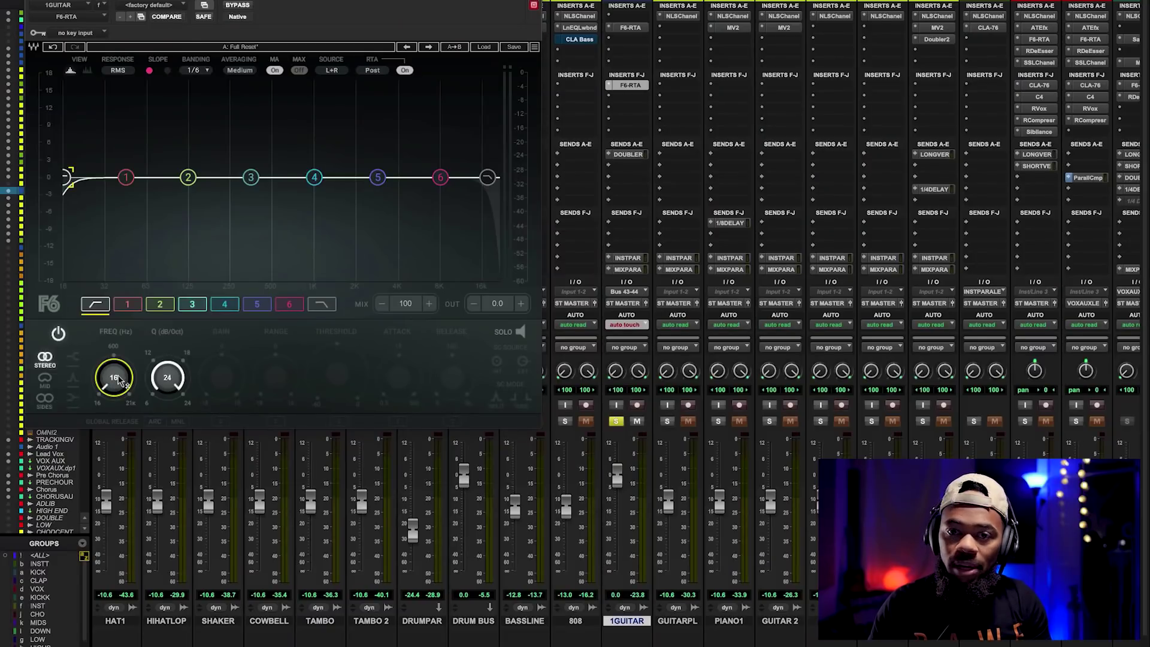
- Switch to the Edit window and display the F6-RTA HPF Freq automation on the 1GUITAR track
key(ctrl+equal)
drag(360, 9, 621, 23)
click(62, 354)
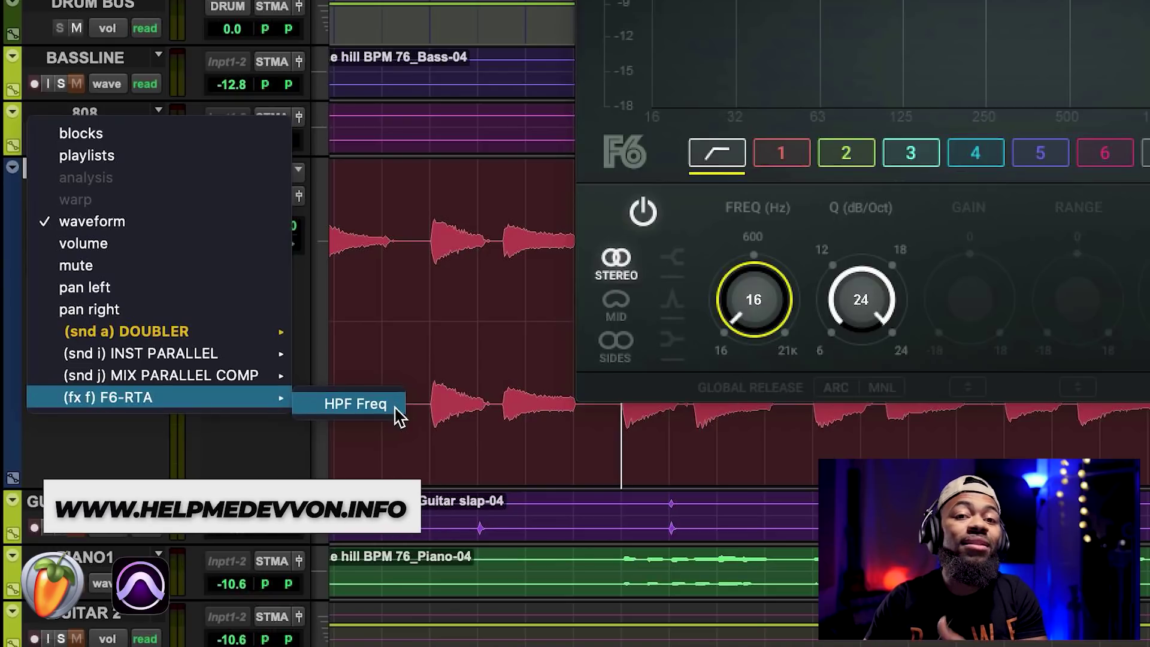
click(395, 408)
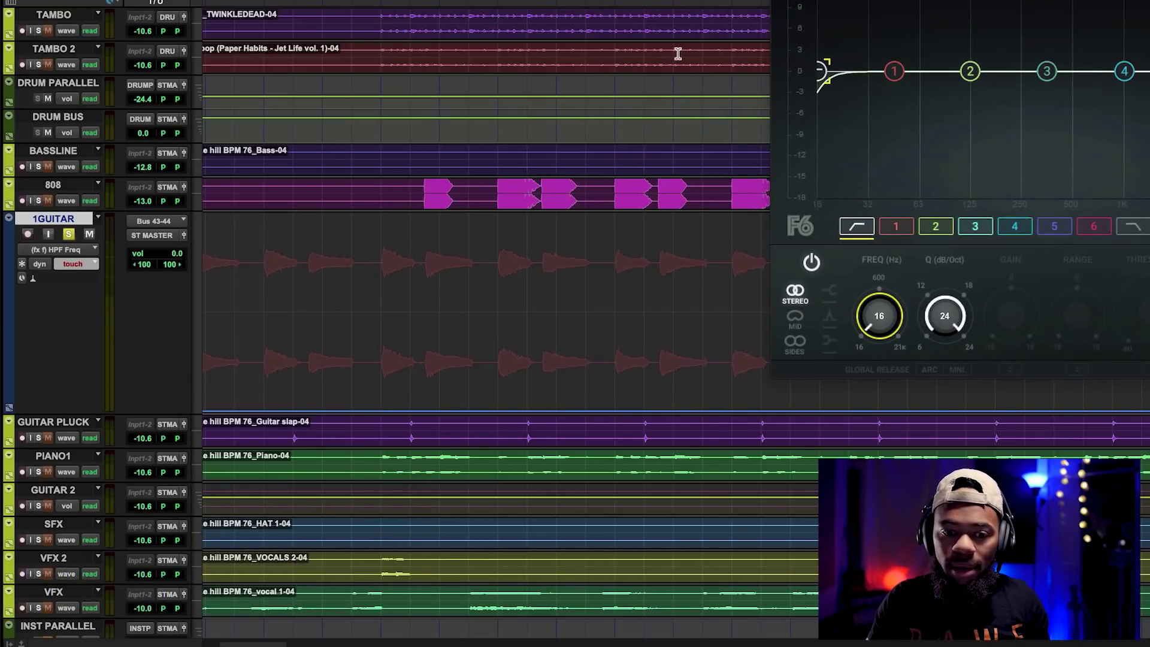
scroll(660, 62, right, 3)
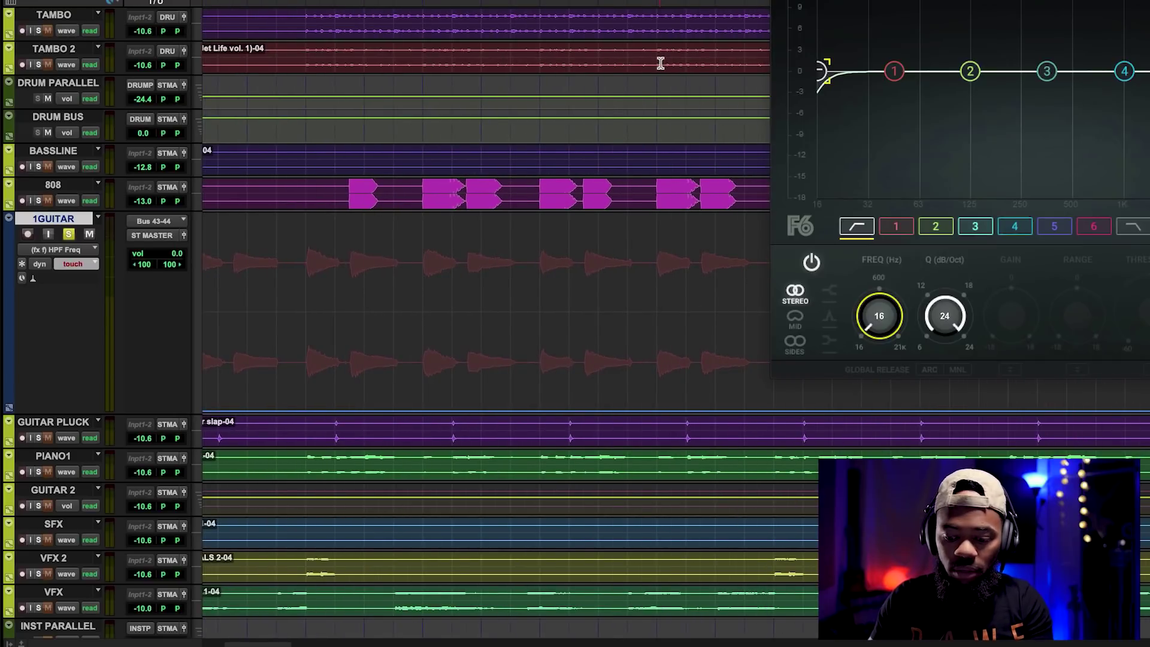
- Record HPF Freq automation on 1GUITAR from bar 9, sweeping the filter up to about 1374 Hz and back down to 16 Hz during playback
key(r)
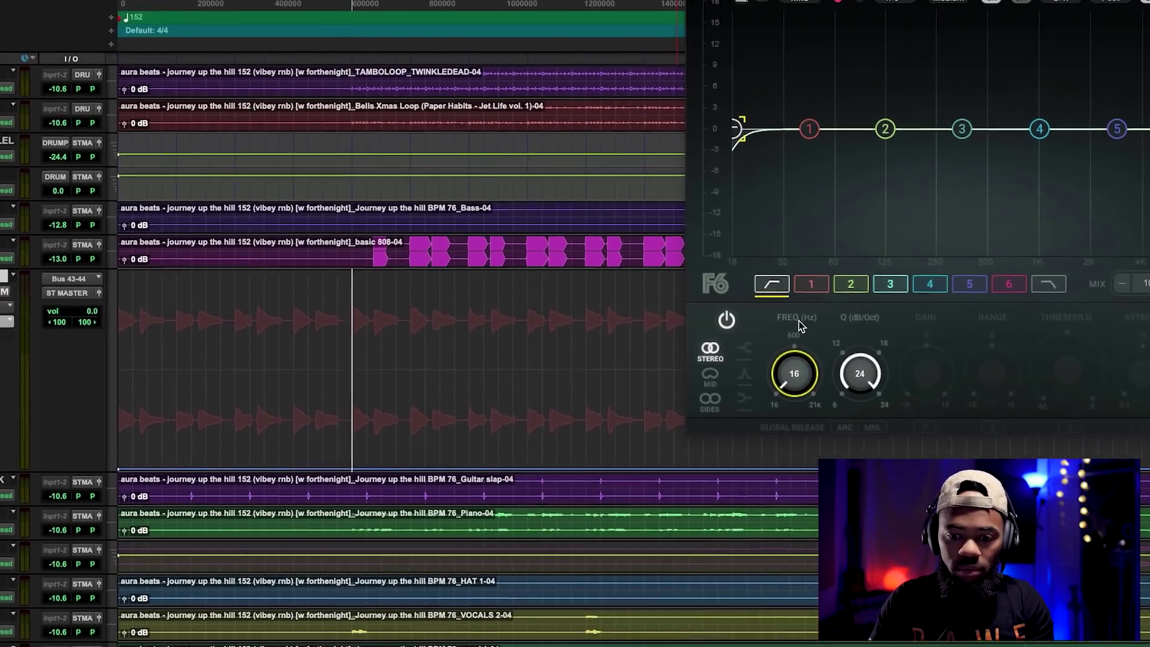
key(space)
drag(647, 191, 972, 190)
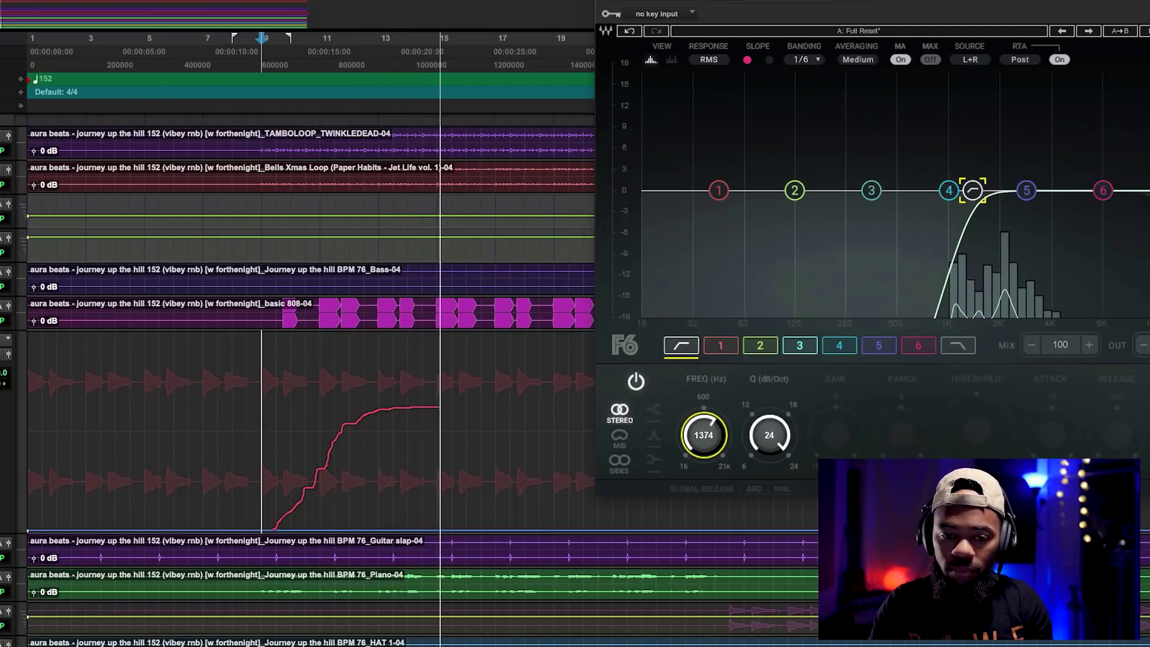
drag(707, 434, 711, 444)
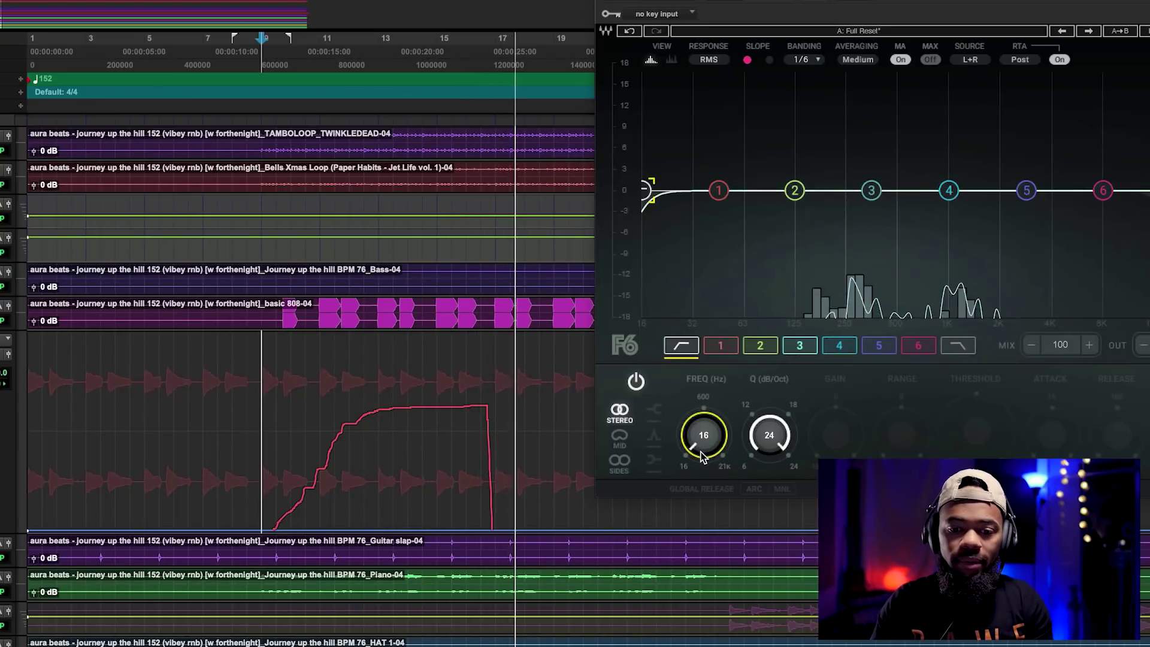
key(space)
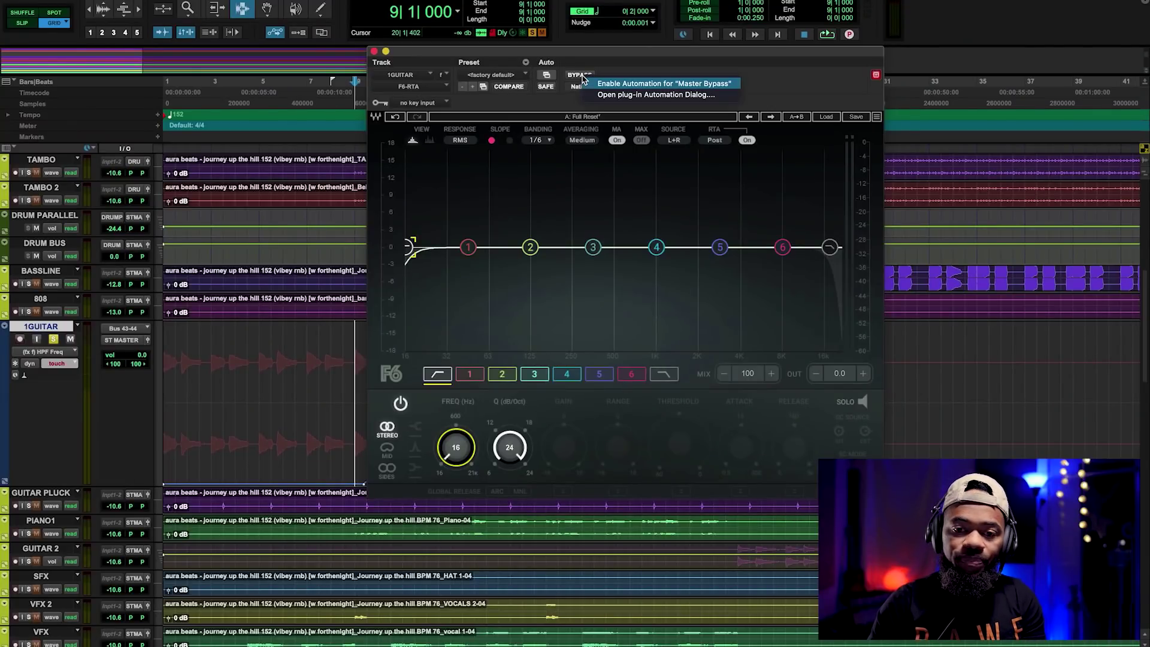
- Enable automation for the F6-RTA's Master Bypass and display the Master Bypass automation on the 1GUITAR track, keeping the plug-in window clear of it
click(627, 85)
drag(575, 60, 675, 55)
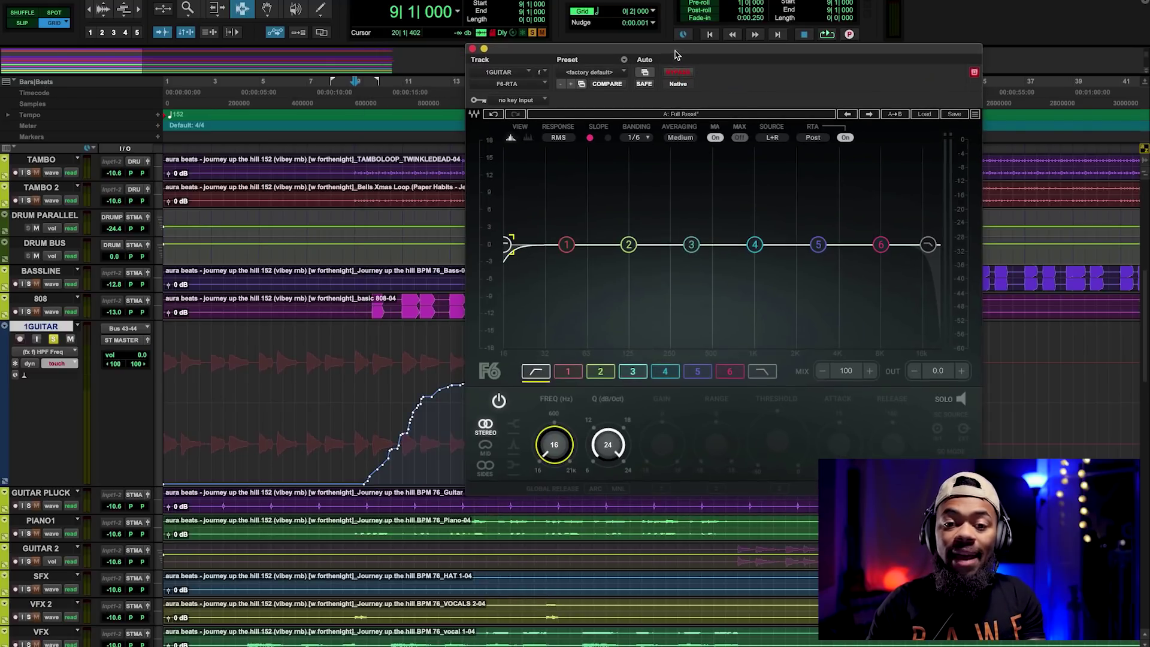
click(54, 352)
mouse_move(80, 340)
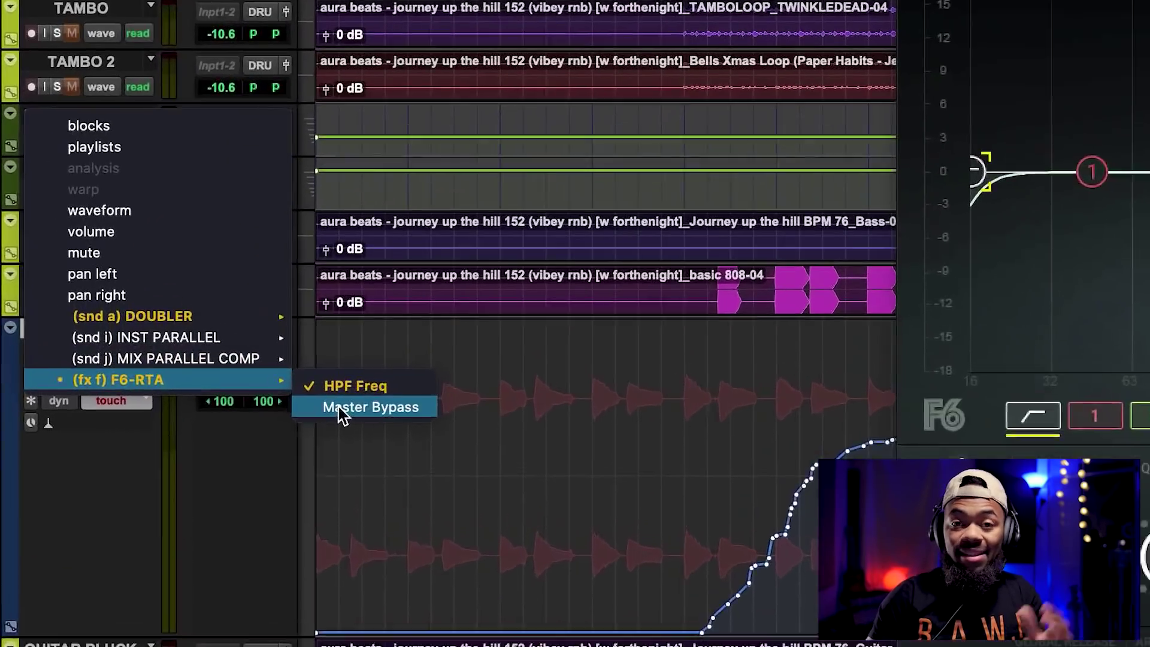
click(179, 369)
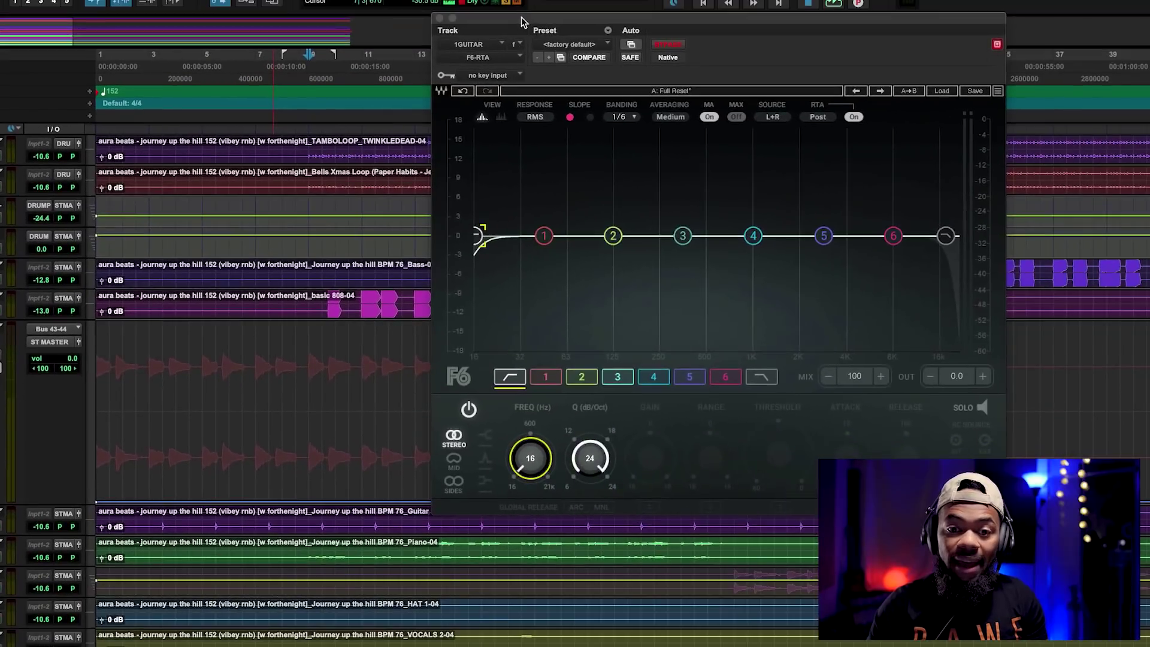
drag(521, 22, 642, 40)
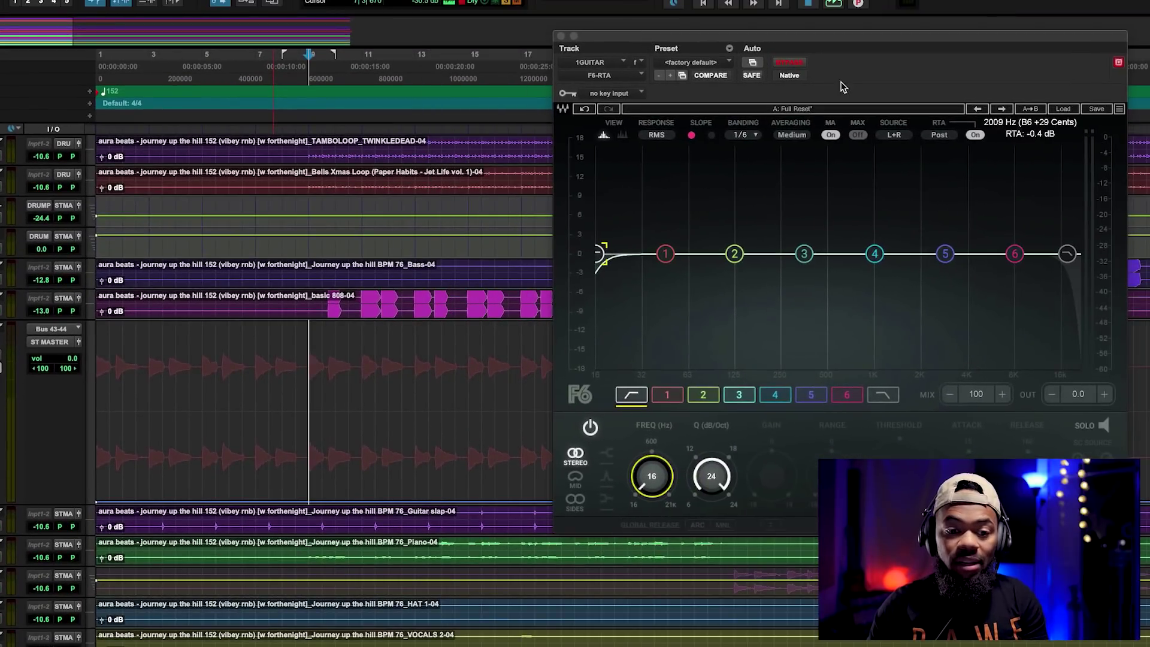
- Record Master Bypass automation from bar 9 by switching the F6-RTA bypass on and off repeatedly during playback, and set 1GUITAR's automation mode to read
click(798, 67)
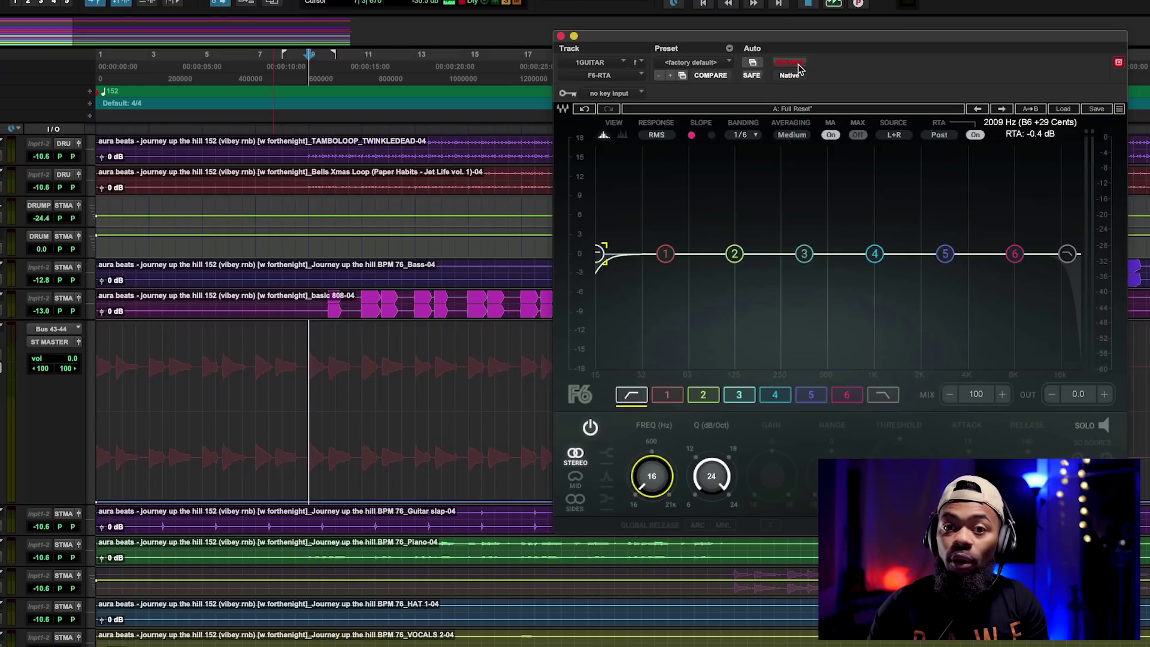
key(space)
click(790, 63)
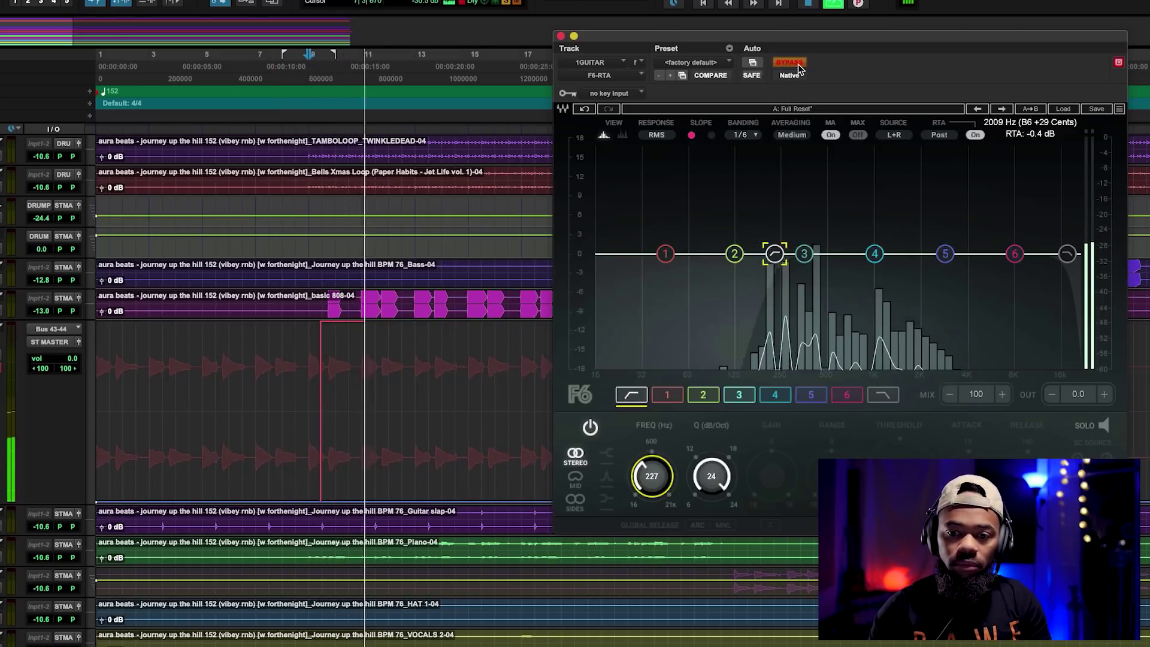
click(789, 63)
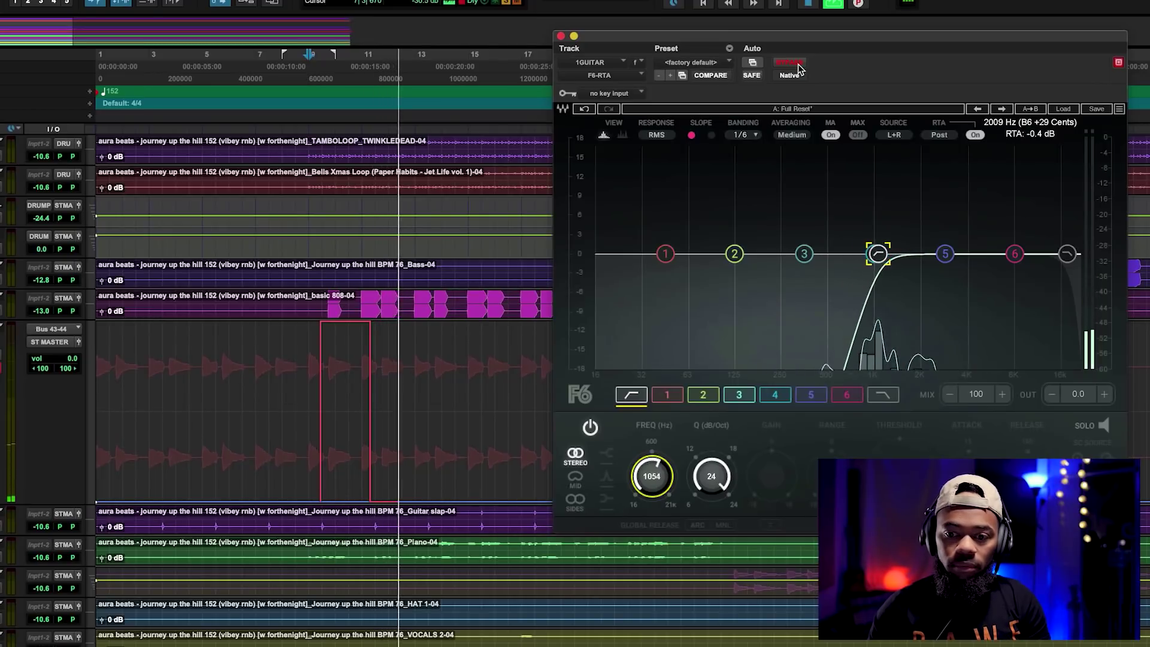
click(797, 66)
click(797, 66)
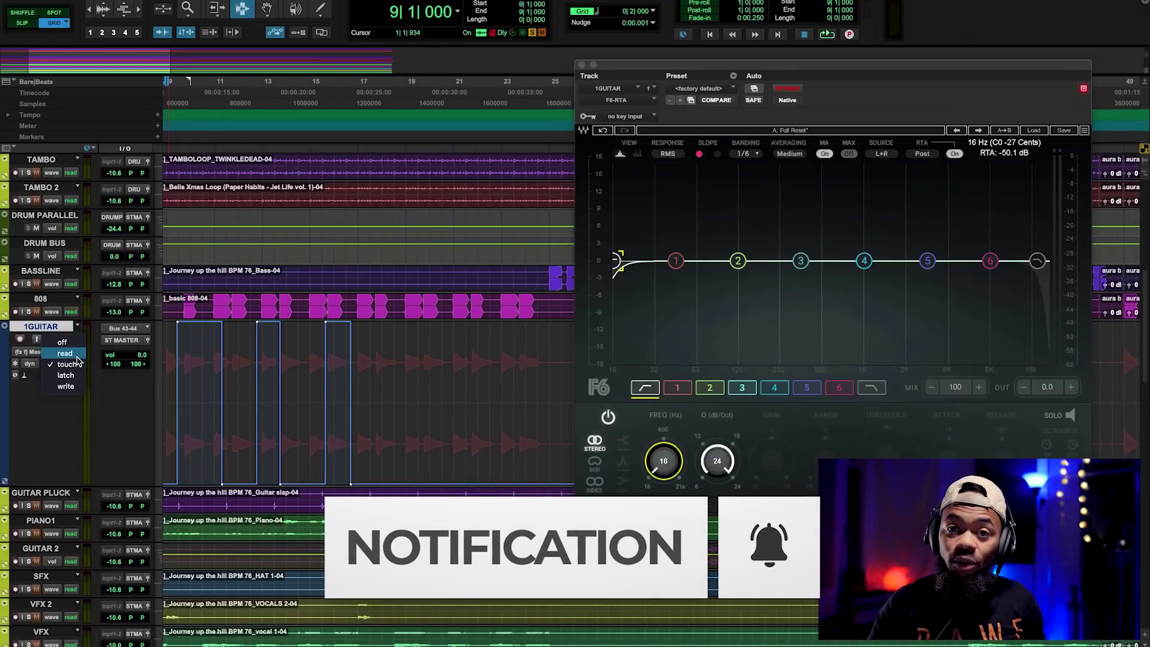
click(77, 355)
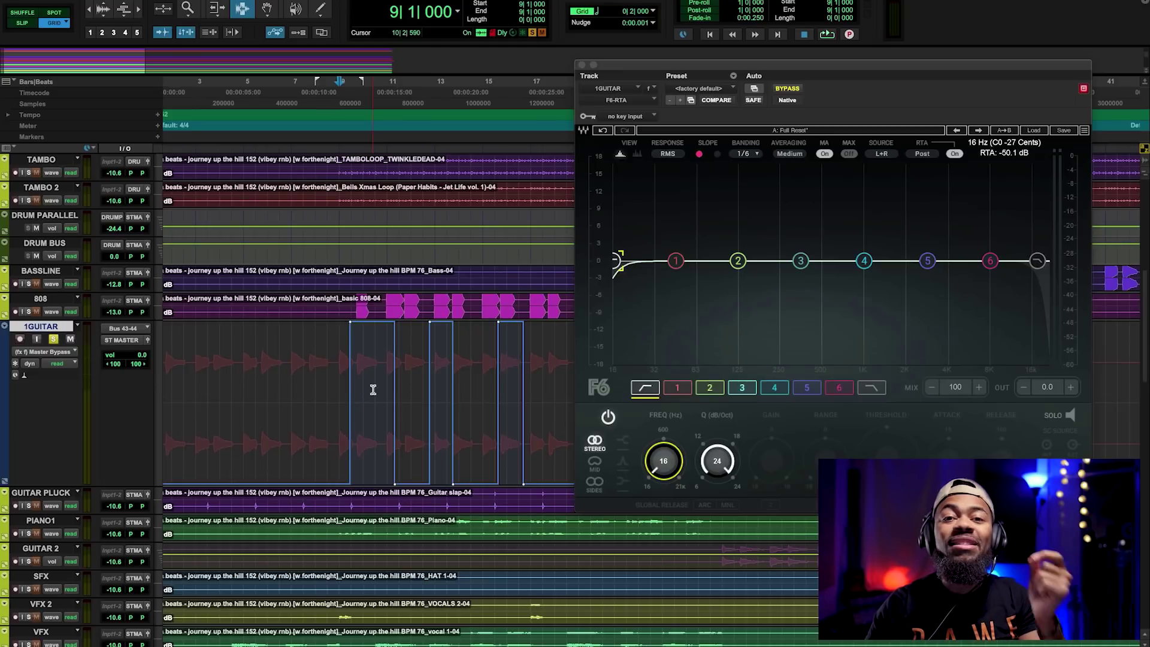